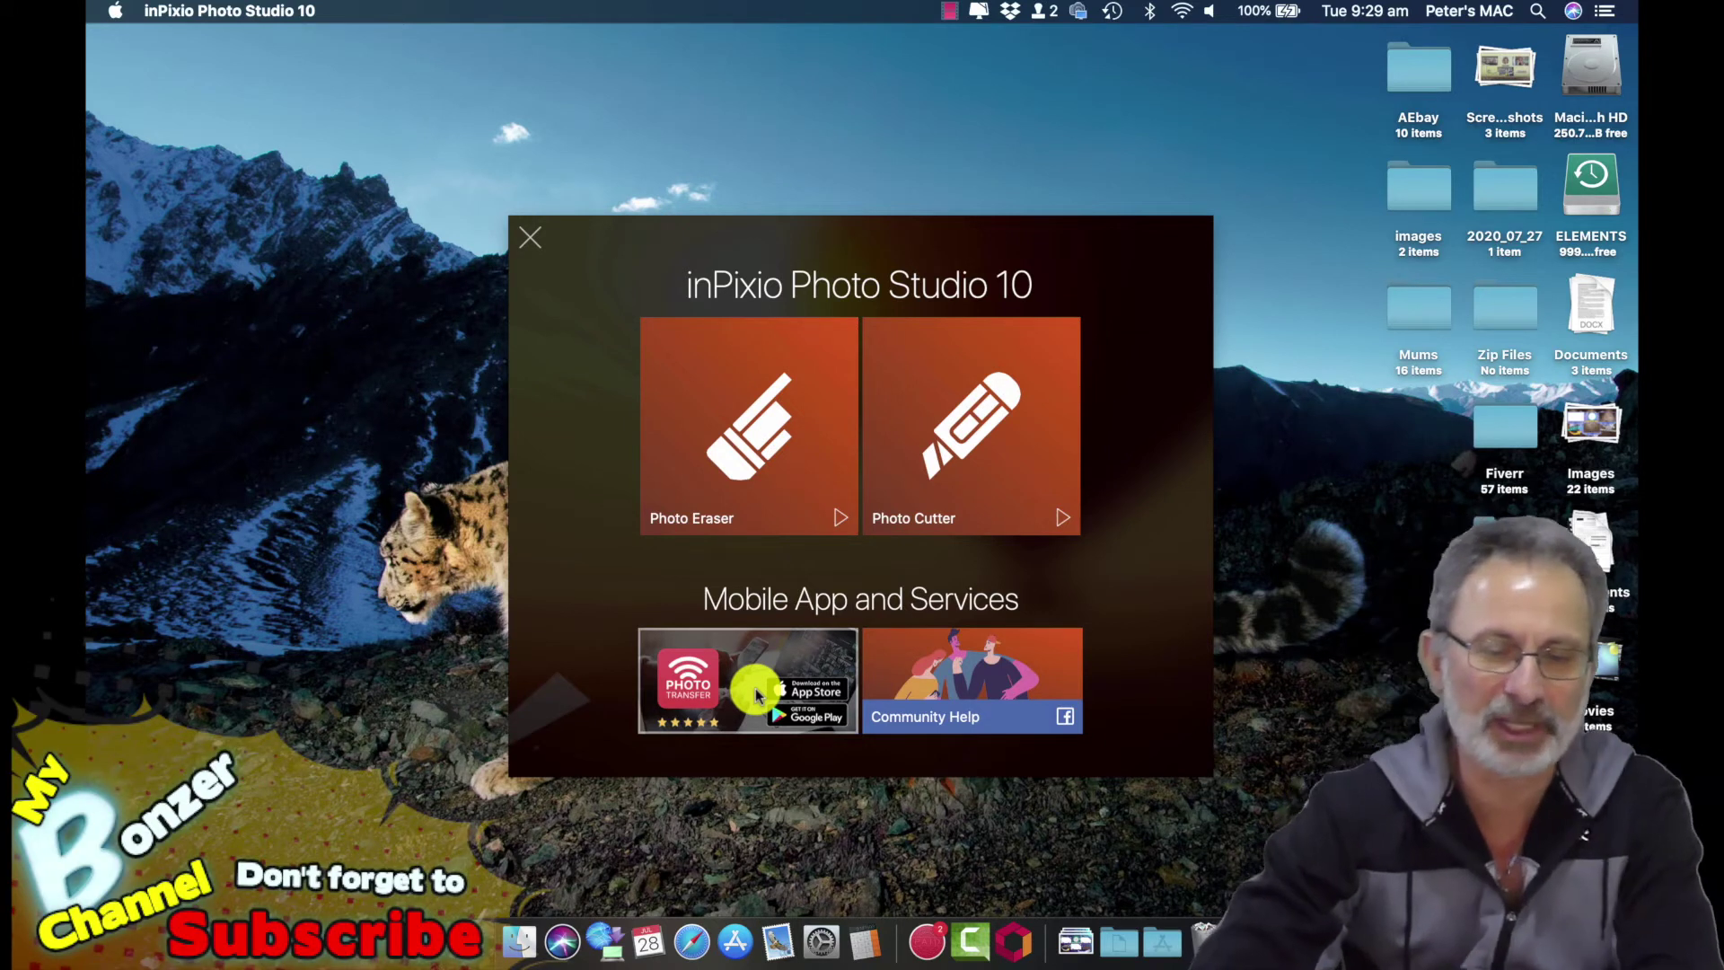
# Launch Photo Eraser and load the Boat.jpeg beach rowboat photo from Recent Files.
pyautogui.click(744, 442)
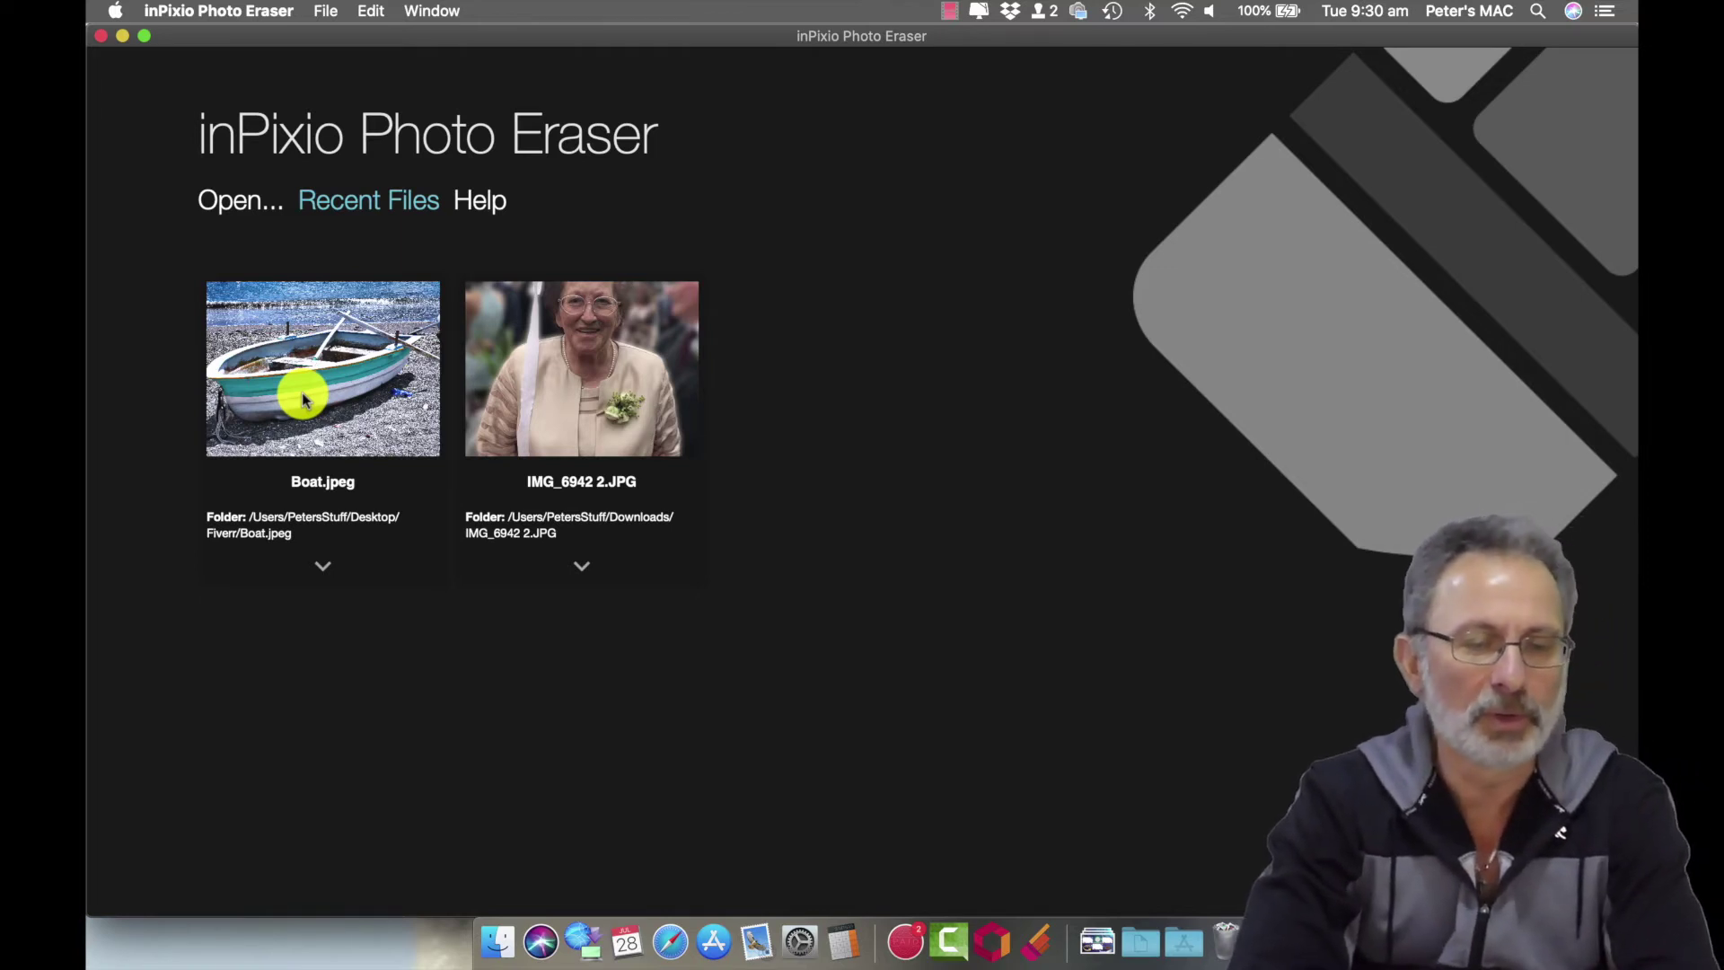
pyautogui.click(302, 400)
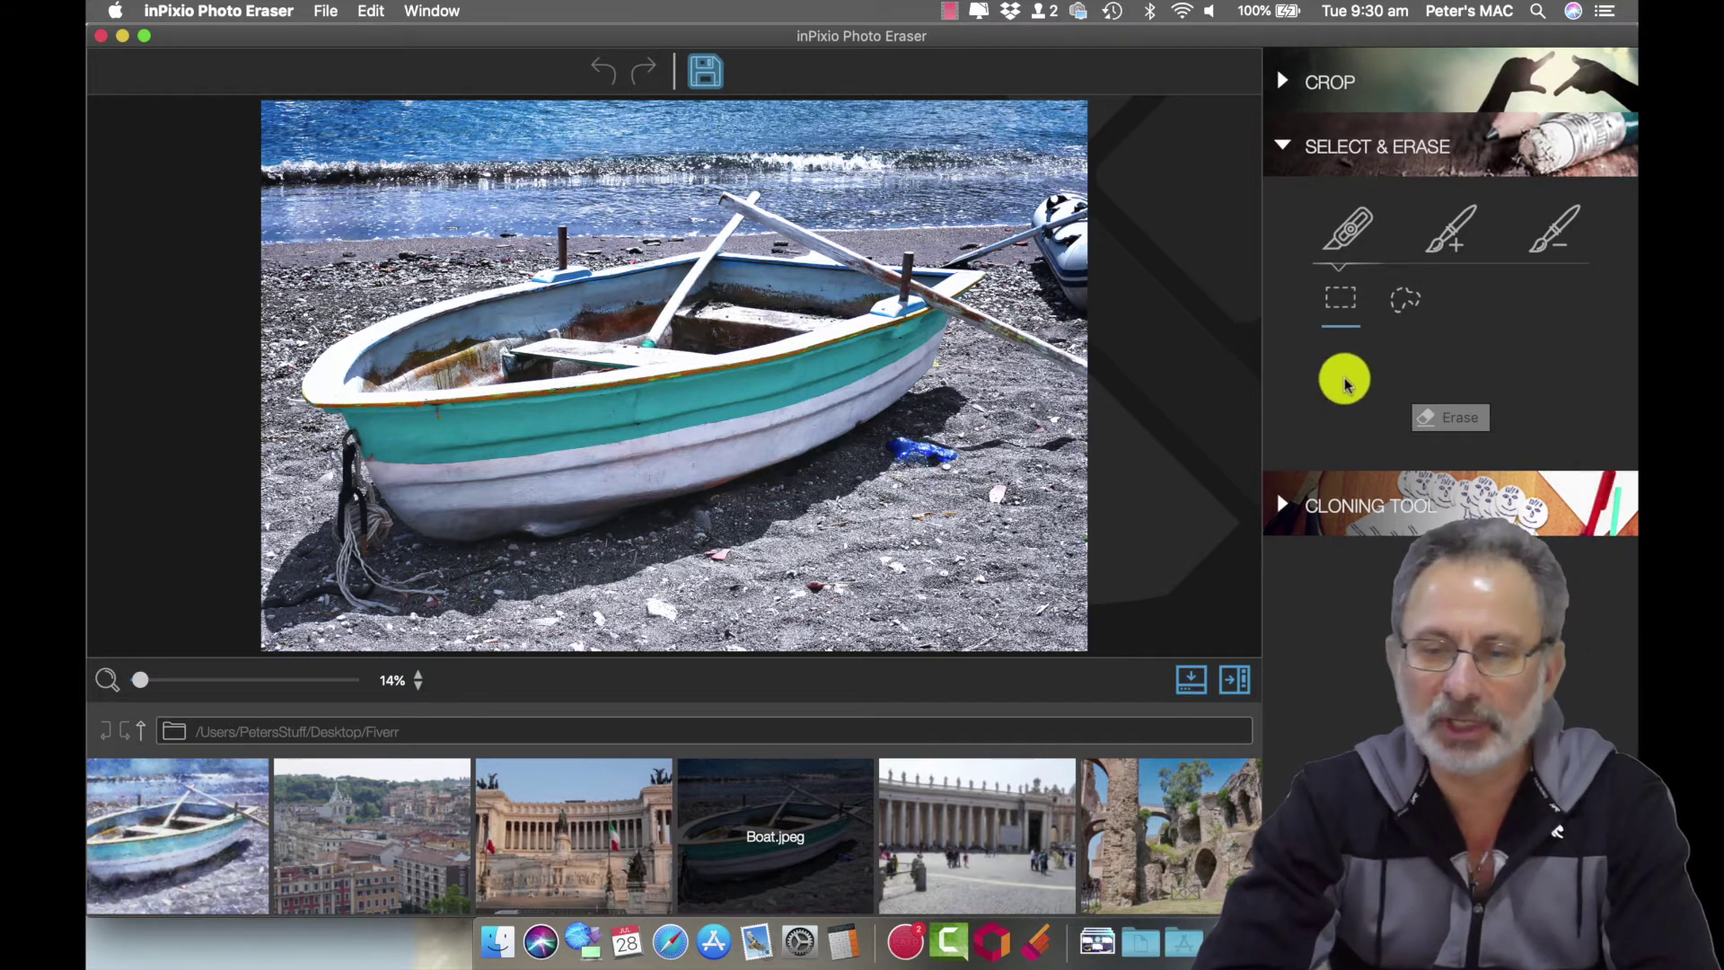
# With a 193px selection brush, paint over the dinghy at the right edge.
pyautogui.click(1444, 231)
pyautogui.moveTo(1335, 356); pyautogui.dragTo(1470, 360)
pyautogui.moveTo(1082, 205)
pyautogui.mouseDown()
pyautogui.moveTo(1069, 191)
pyautogui.moveTo(1047, 213)
pyautogui.moveTo(1054, 249)
pyautogui.moveTo(1042, 238)
pyautogui.moveTo(1051, 289)
pyautogui.moveTo(1081, 308)
pyautogui.moveTo(1082, 209)
pyautogui.mouseUp()
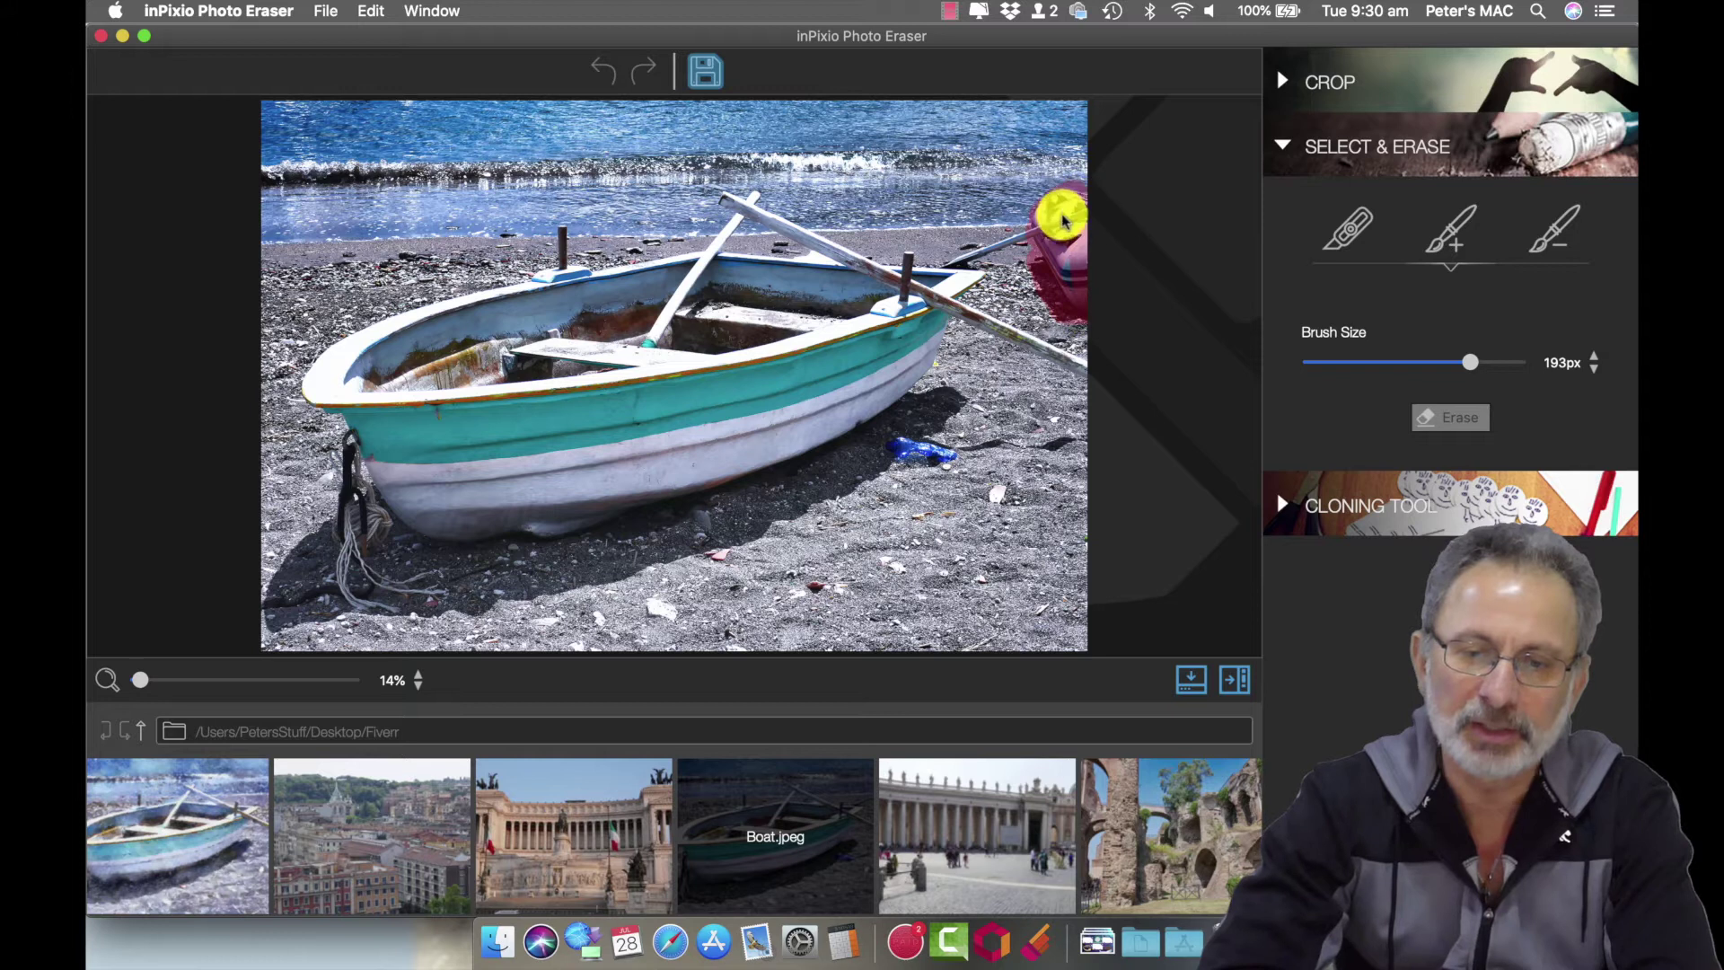
pyautogui.moveTo(1062, 221)
pyautogui.mouseDown()
pyautogui.moveTo(1065, 273)
pyautogui.moveTo(1062, 256)
pyautogui.moveTo(1224, 312)
pyautogui.mouseUp()
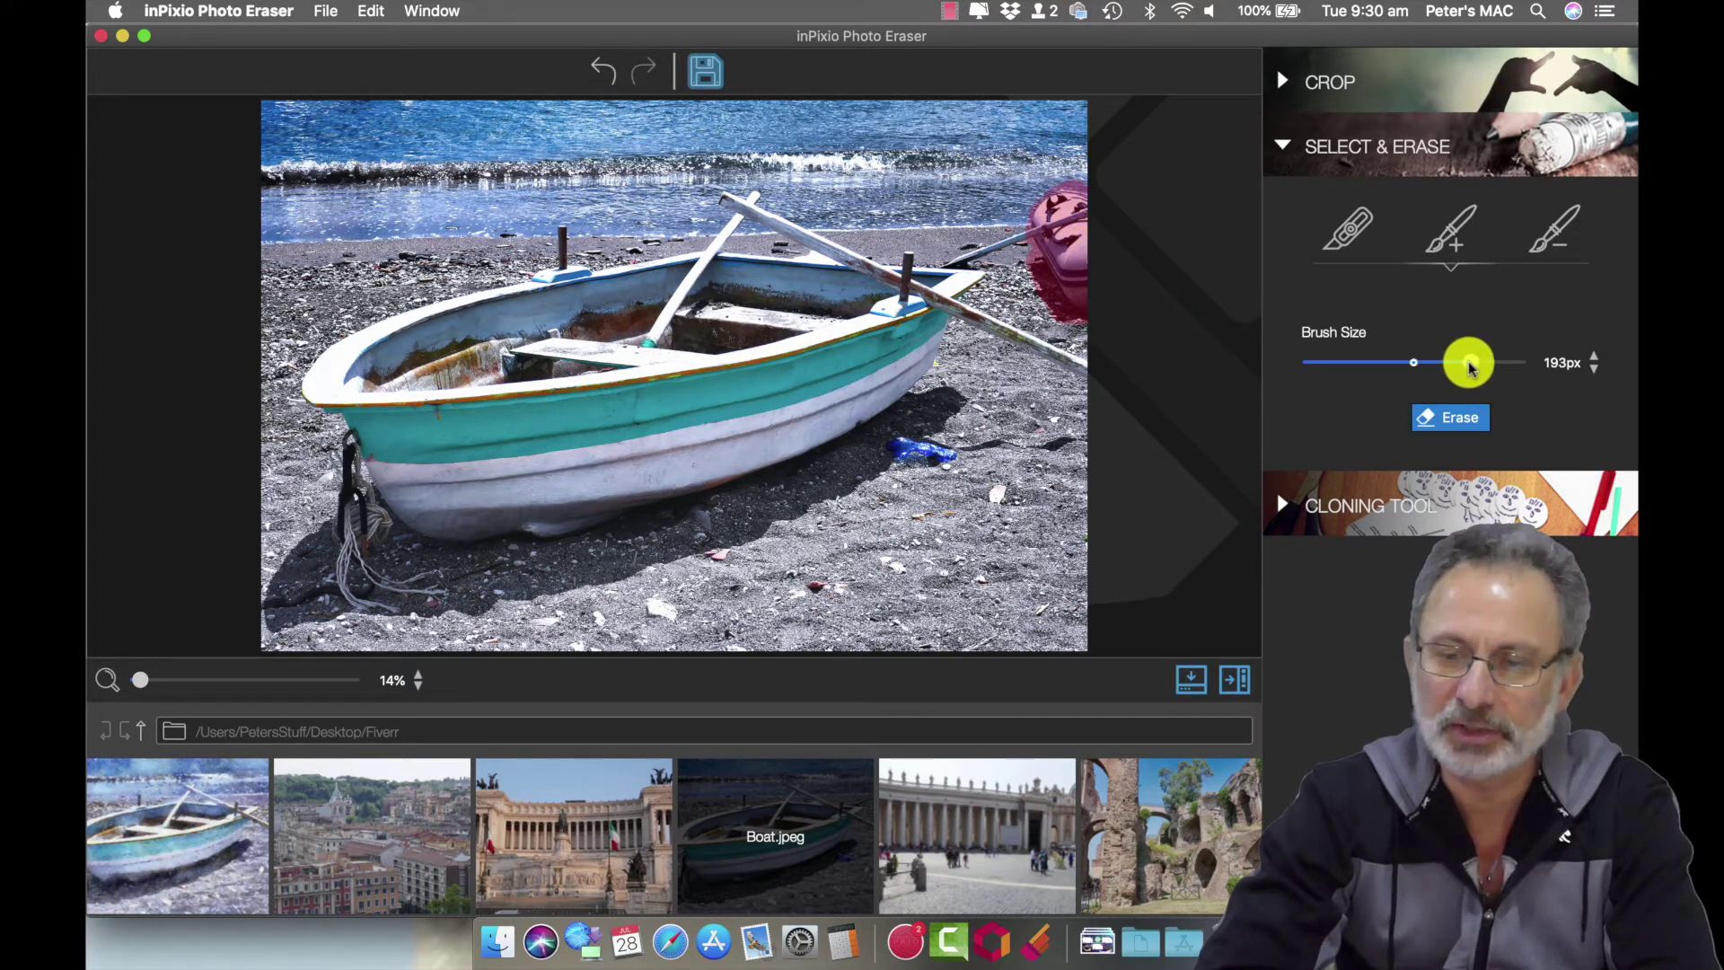
# Shrink the brush to 73px and paint the rope and the blue bottle on the sand.
pyautogui.moveTo(1468, 366); pyautogui.dragTo(1369, 363)
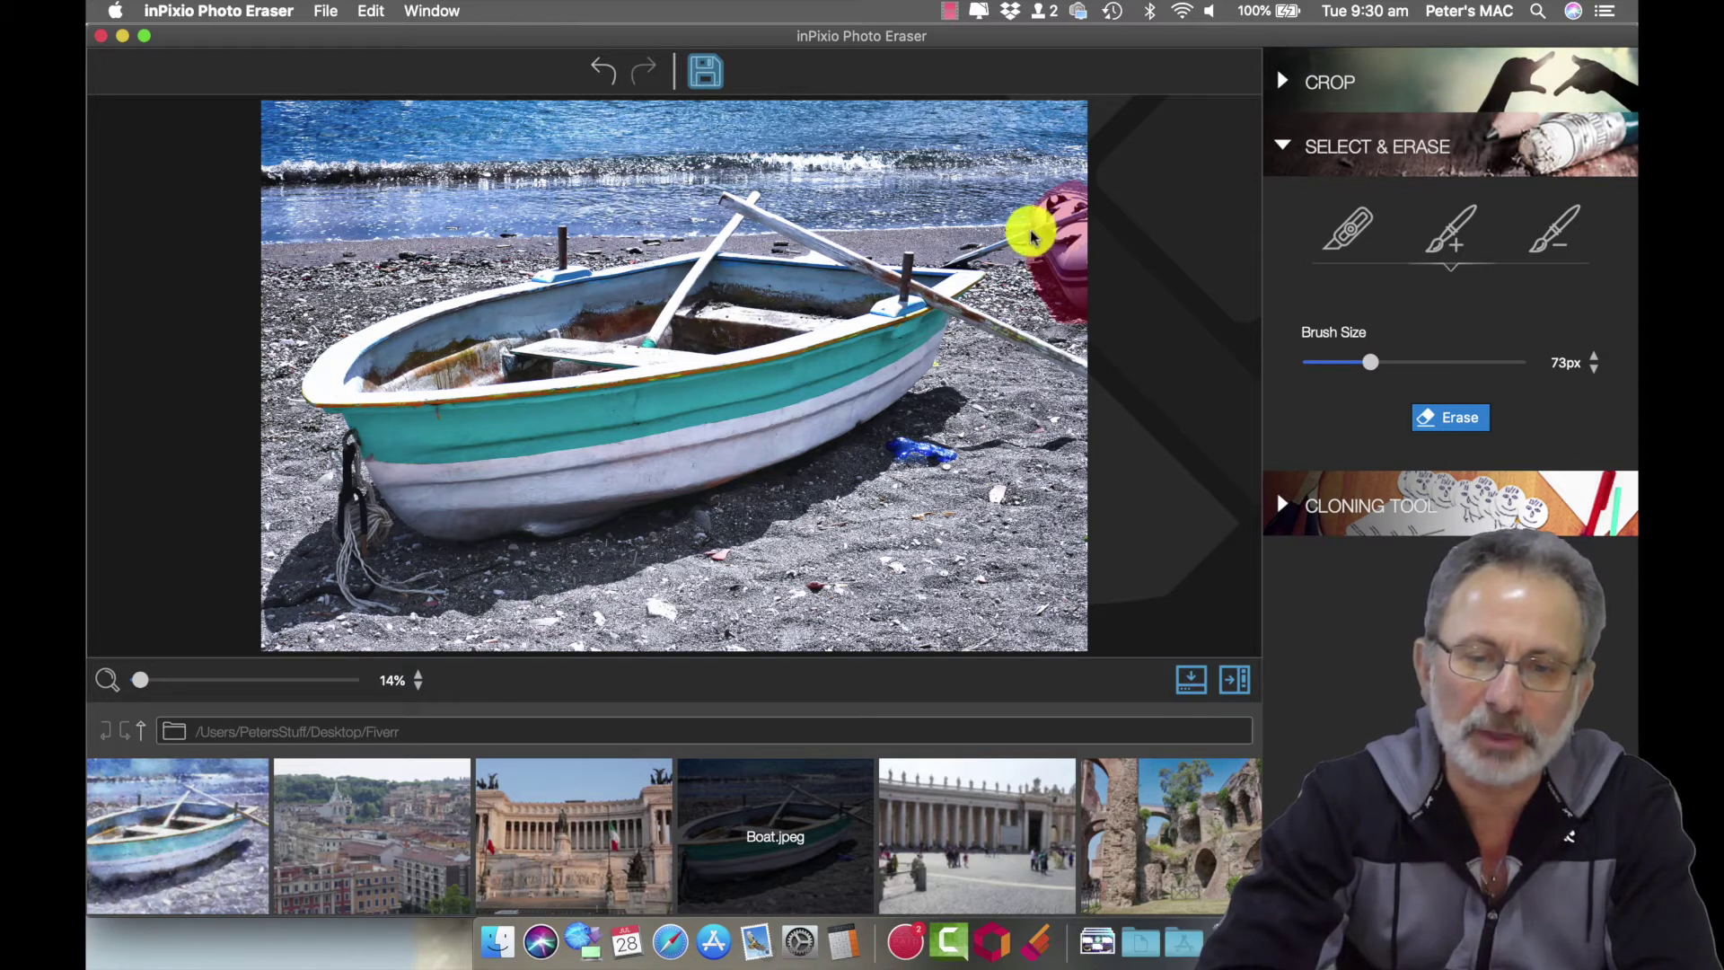
pyautogui.moveTo(1031, 236); pyautogui.dragTo(941, 262)
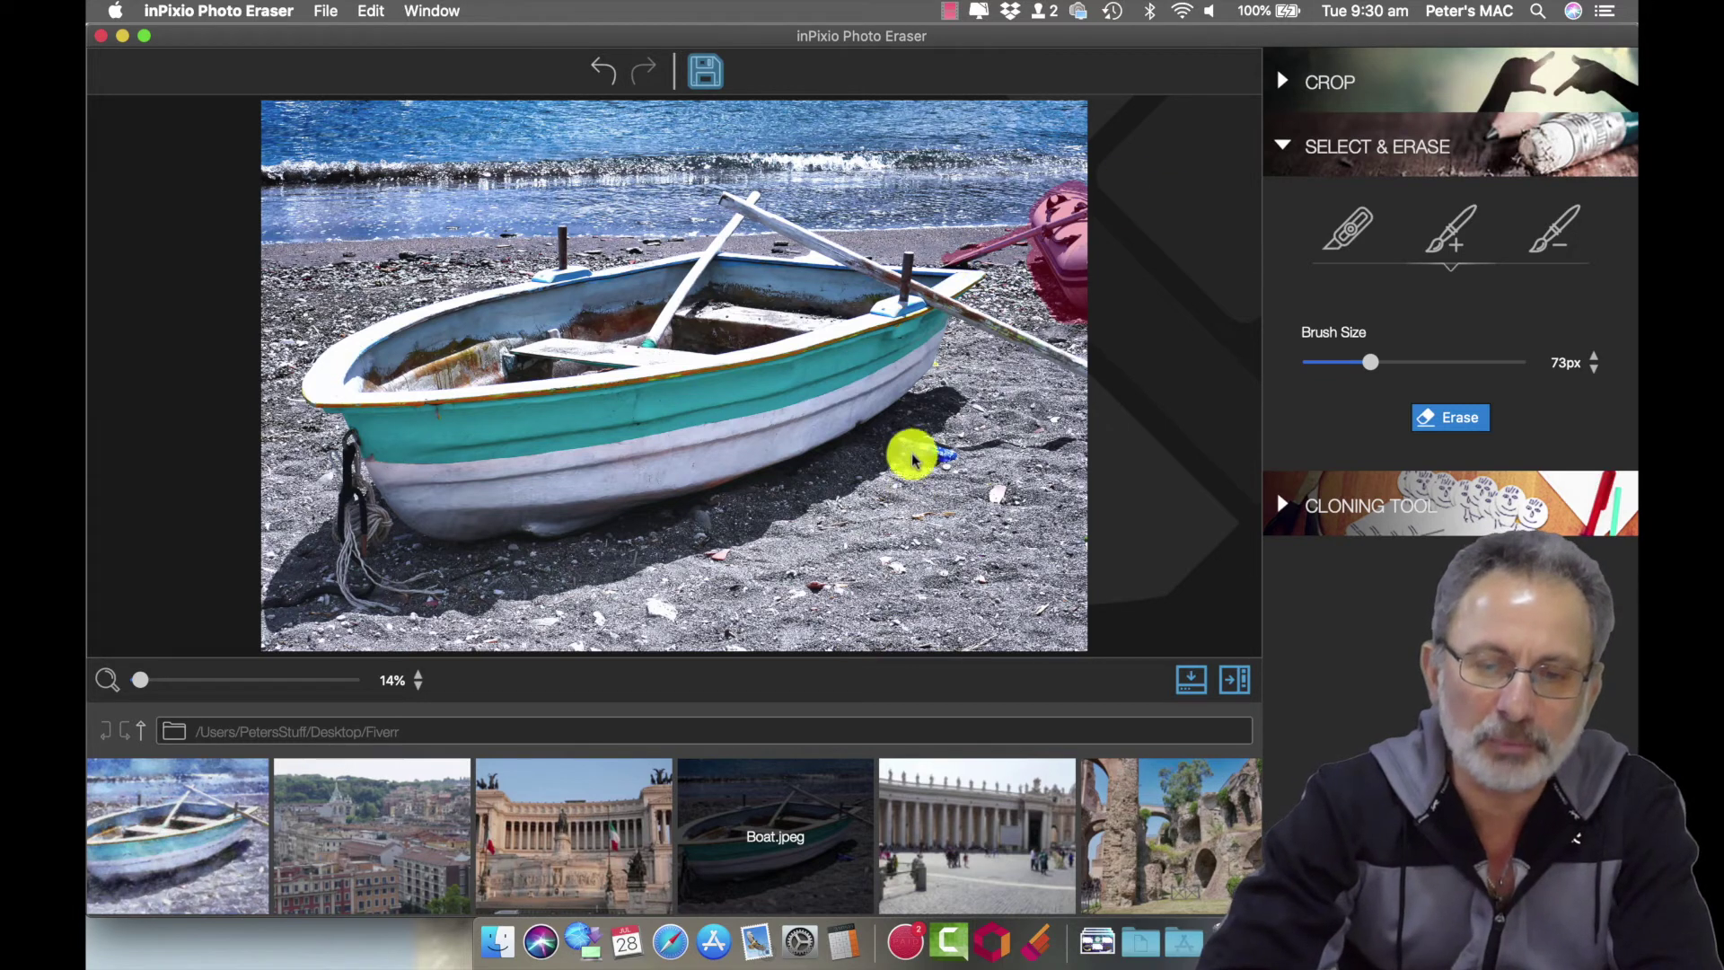
pyautogui.moveTo(896, 446)
pyautogui.mouseDown()
pyautogui.moveTo(951, 450)
pyautogui.moveTo(923, 473)
pyautogui.moveTo(891, 444)
pyautogui.moveTo(945, 456)
pyautogui.mouseUp()
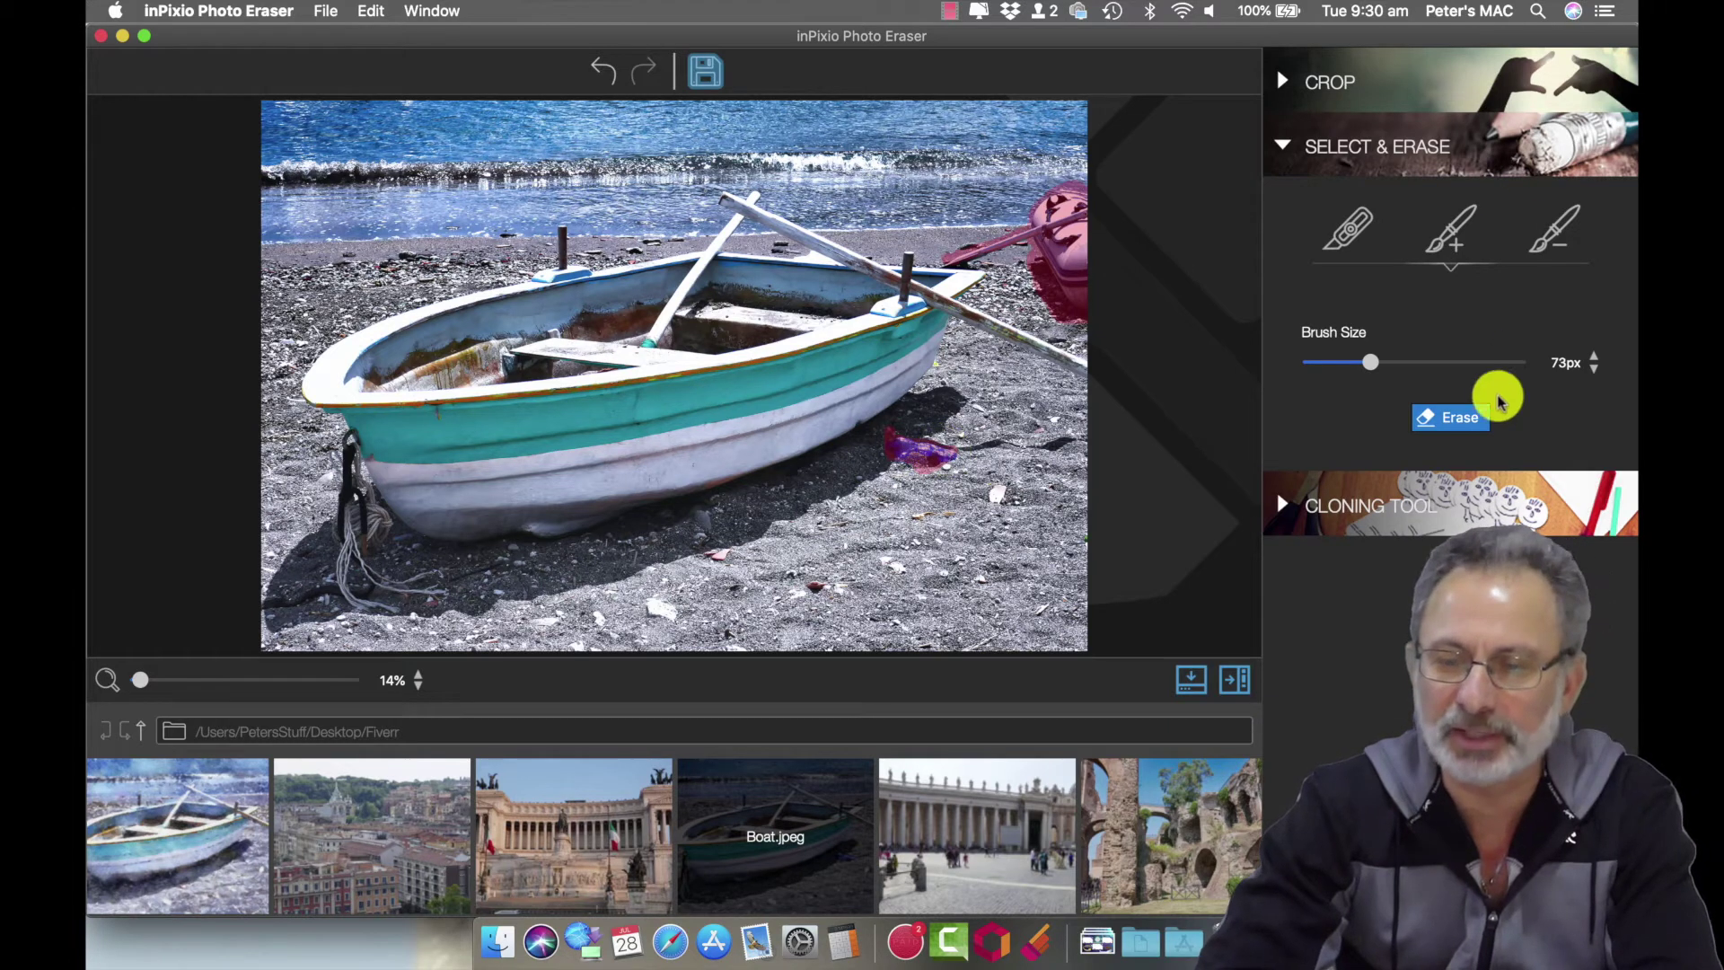
# Erase the red-marked dinghy, rope and bottle, leaving shingle in their place.
pyautogui.click(1464, 420)
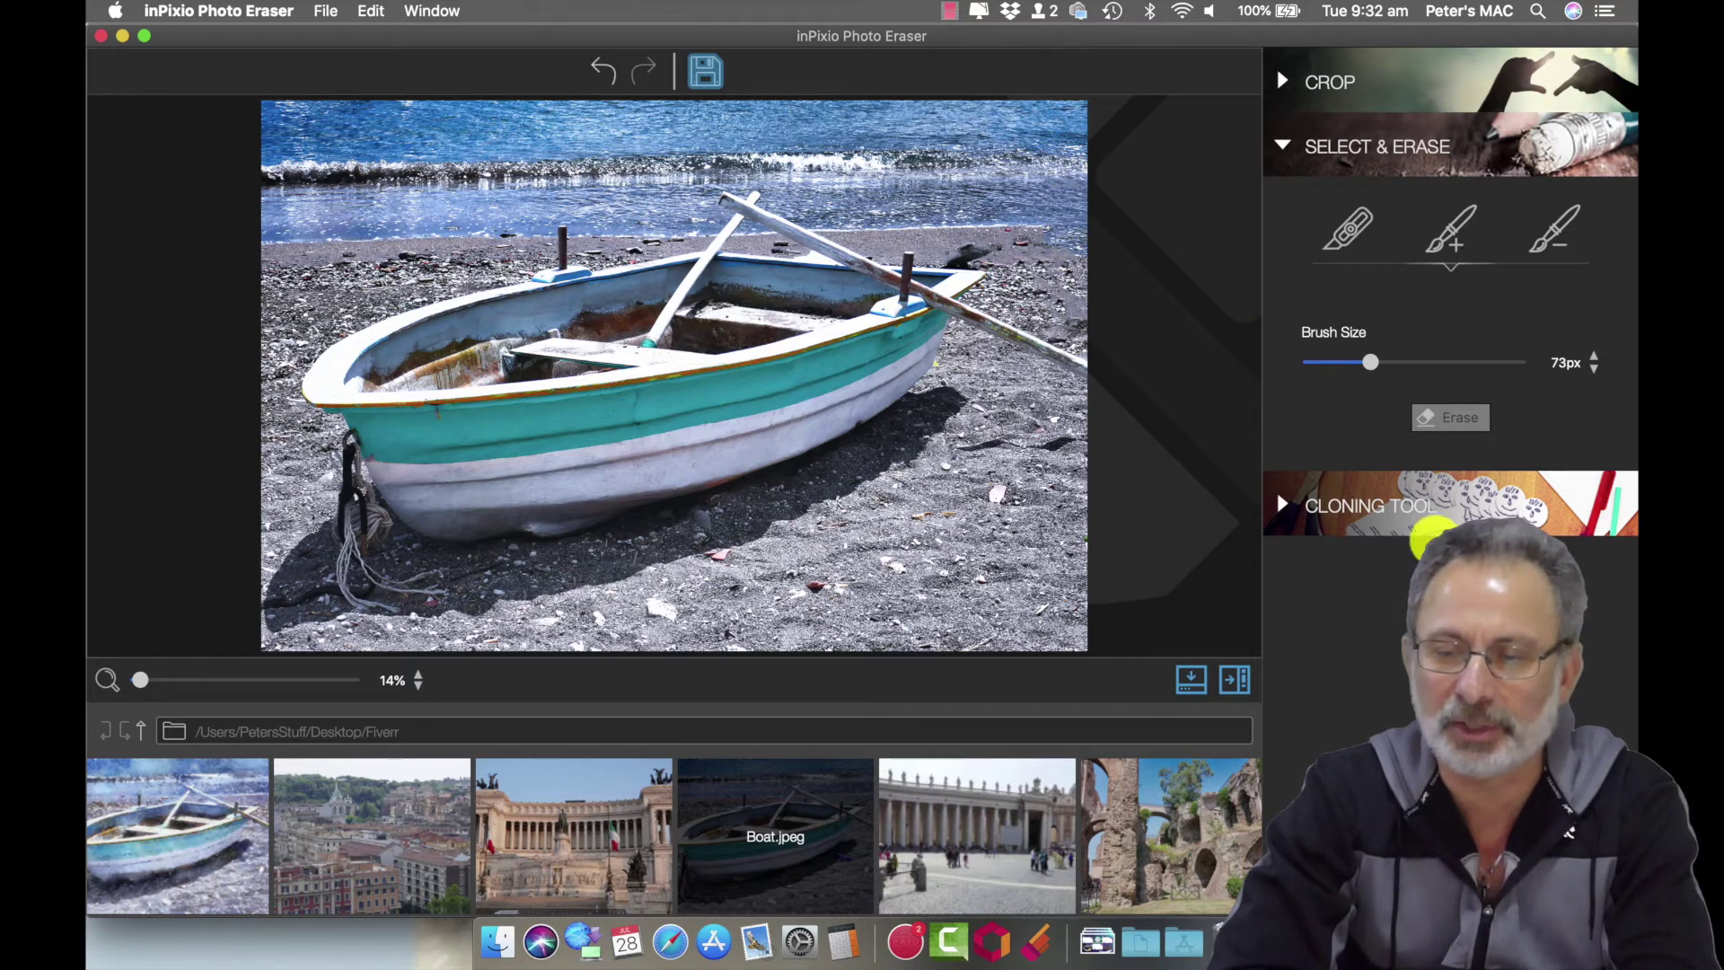
# Set the Cloning Tool brush to 149px and place the clone source on the water line.
pyautogui.click(1430, 508)
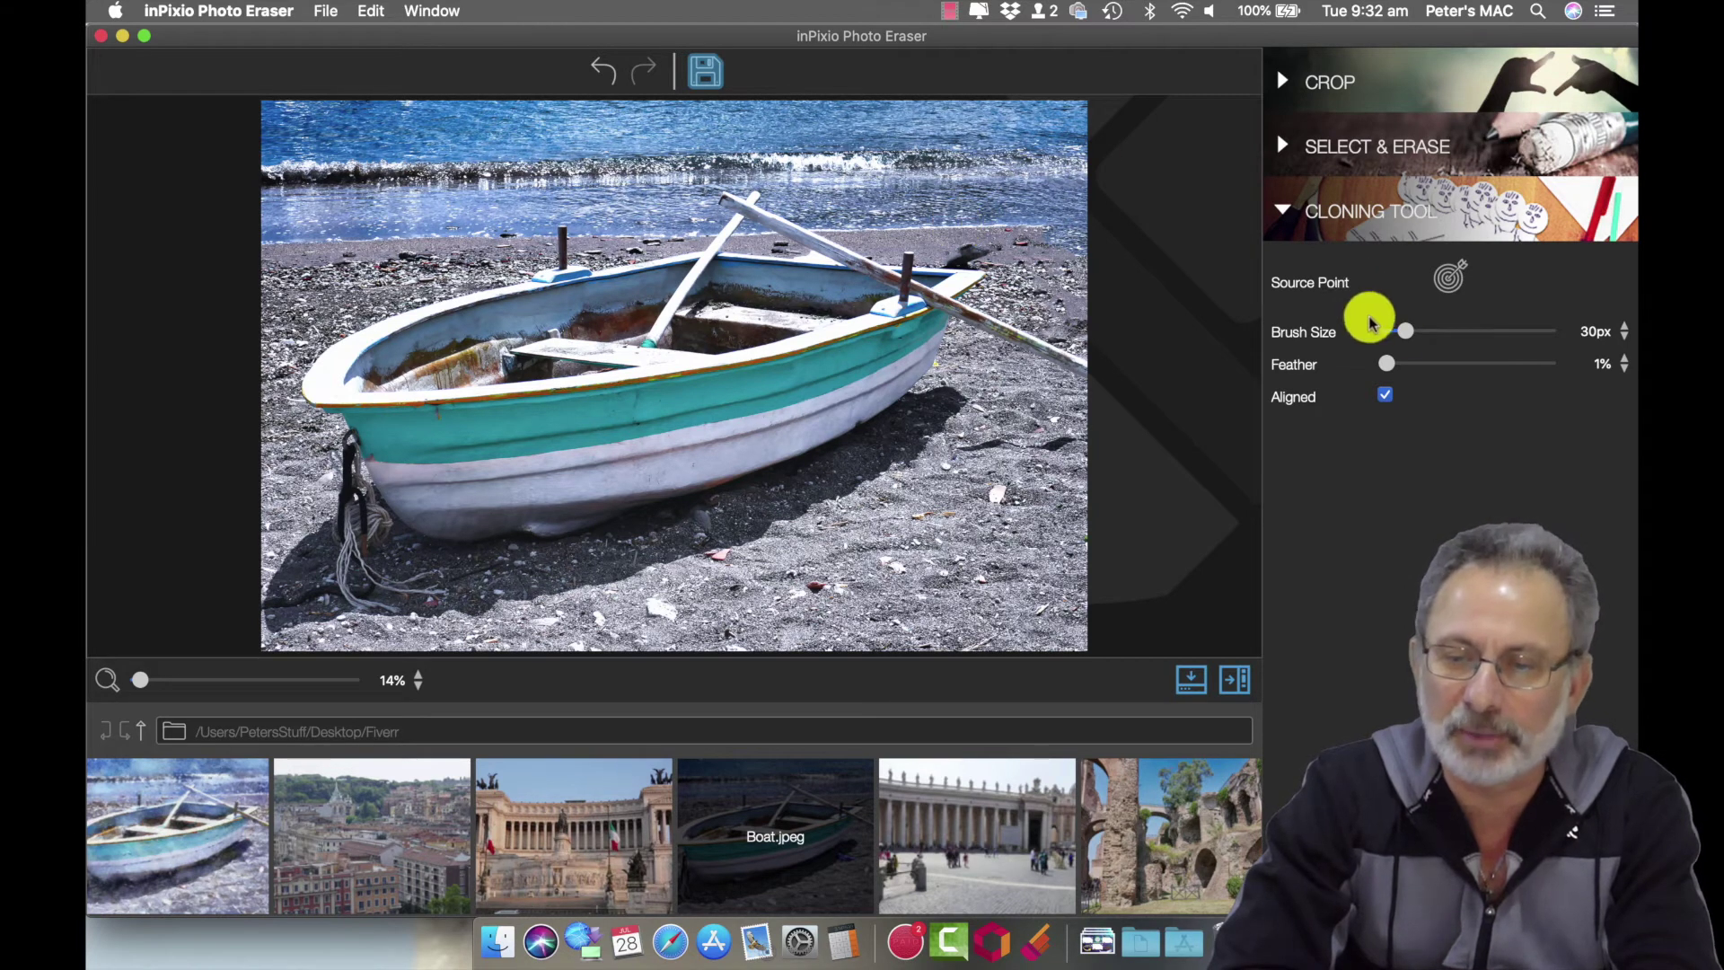
pyautogui.moveTo(1418, 334); pyautogui.dragTo(1482, 332)
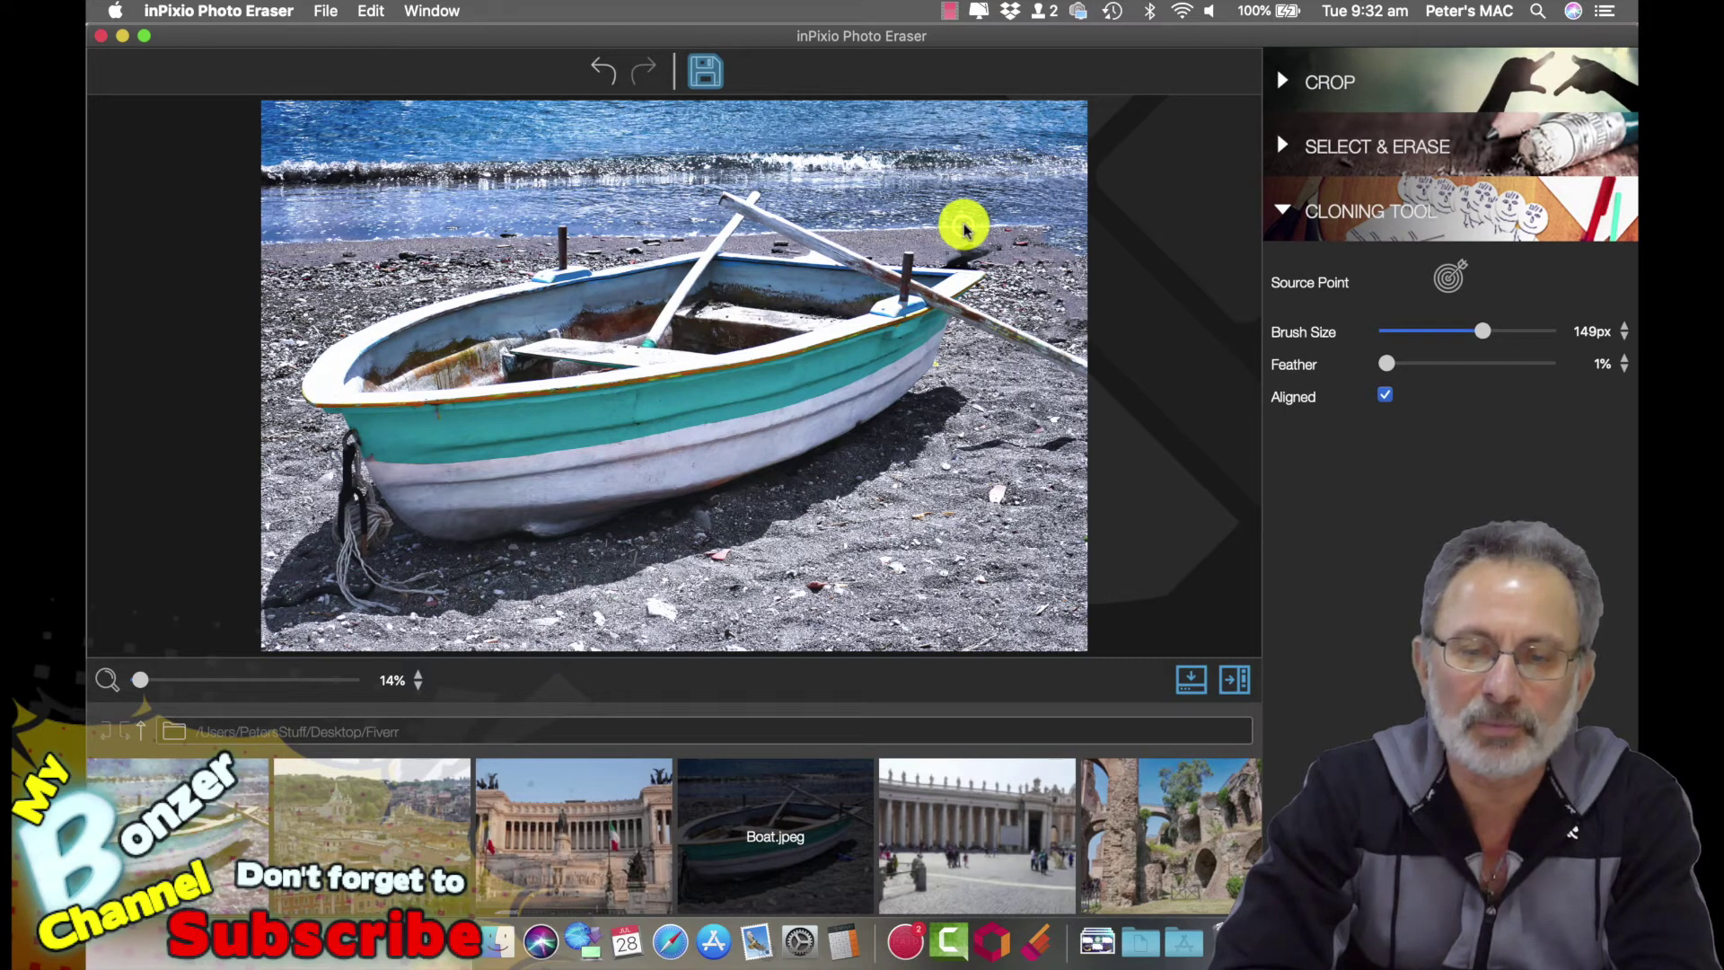
pyautogui.keyDown('alt'); pyautogui.click(964, 226); pyautogui.keyUp('alt')
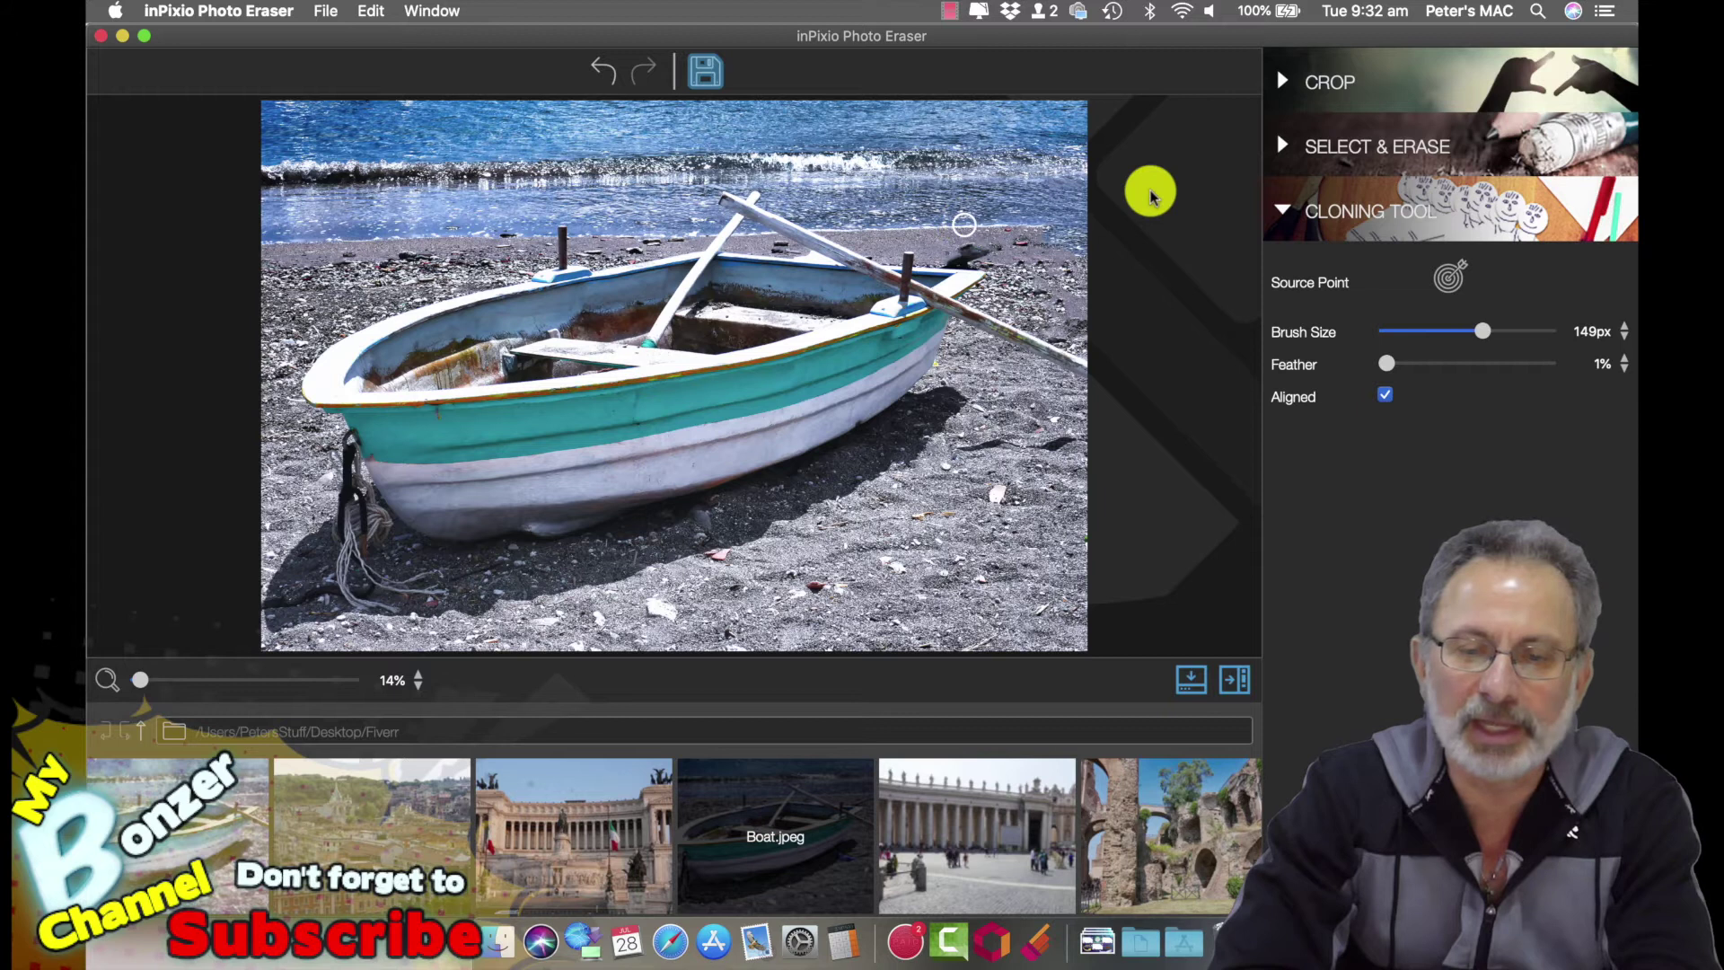
# Undo the first clone attempt, reset the source on the shoreline, and clone the water line rightward.
pyautogui.click(916, 240)
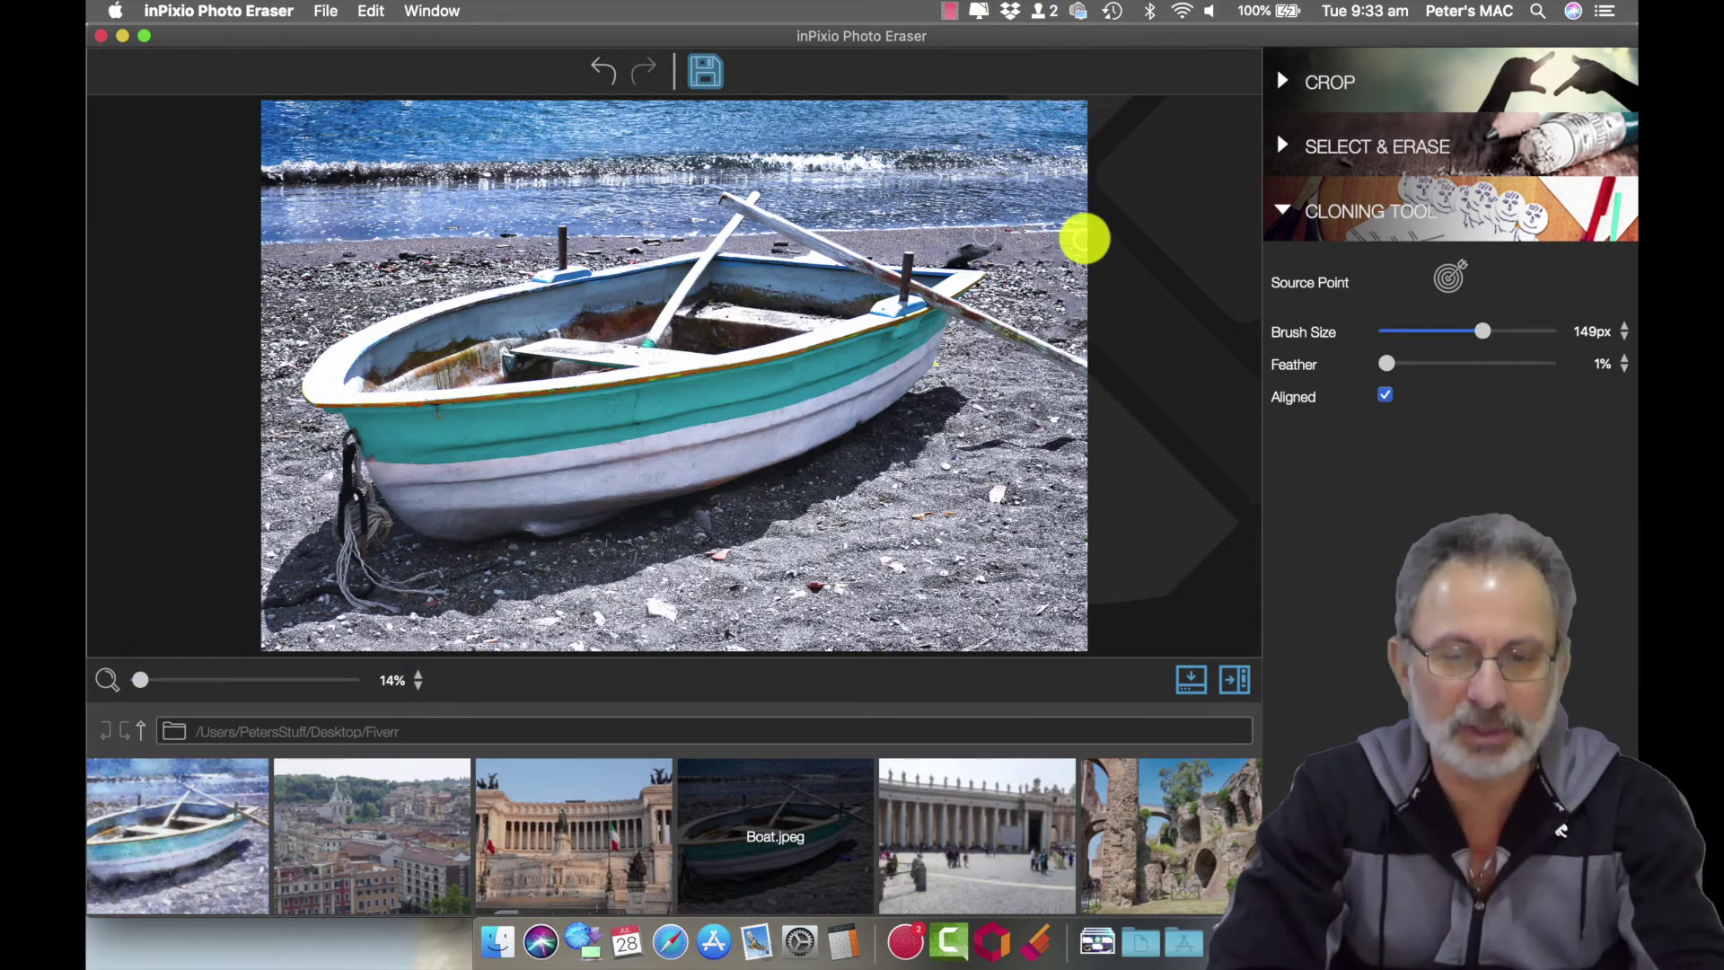
pyautogui.press('super+z')
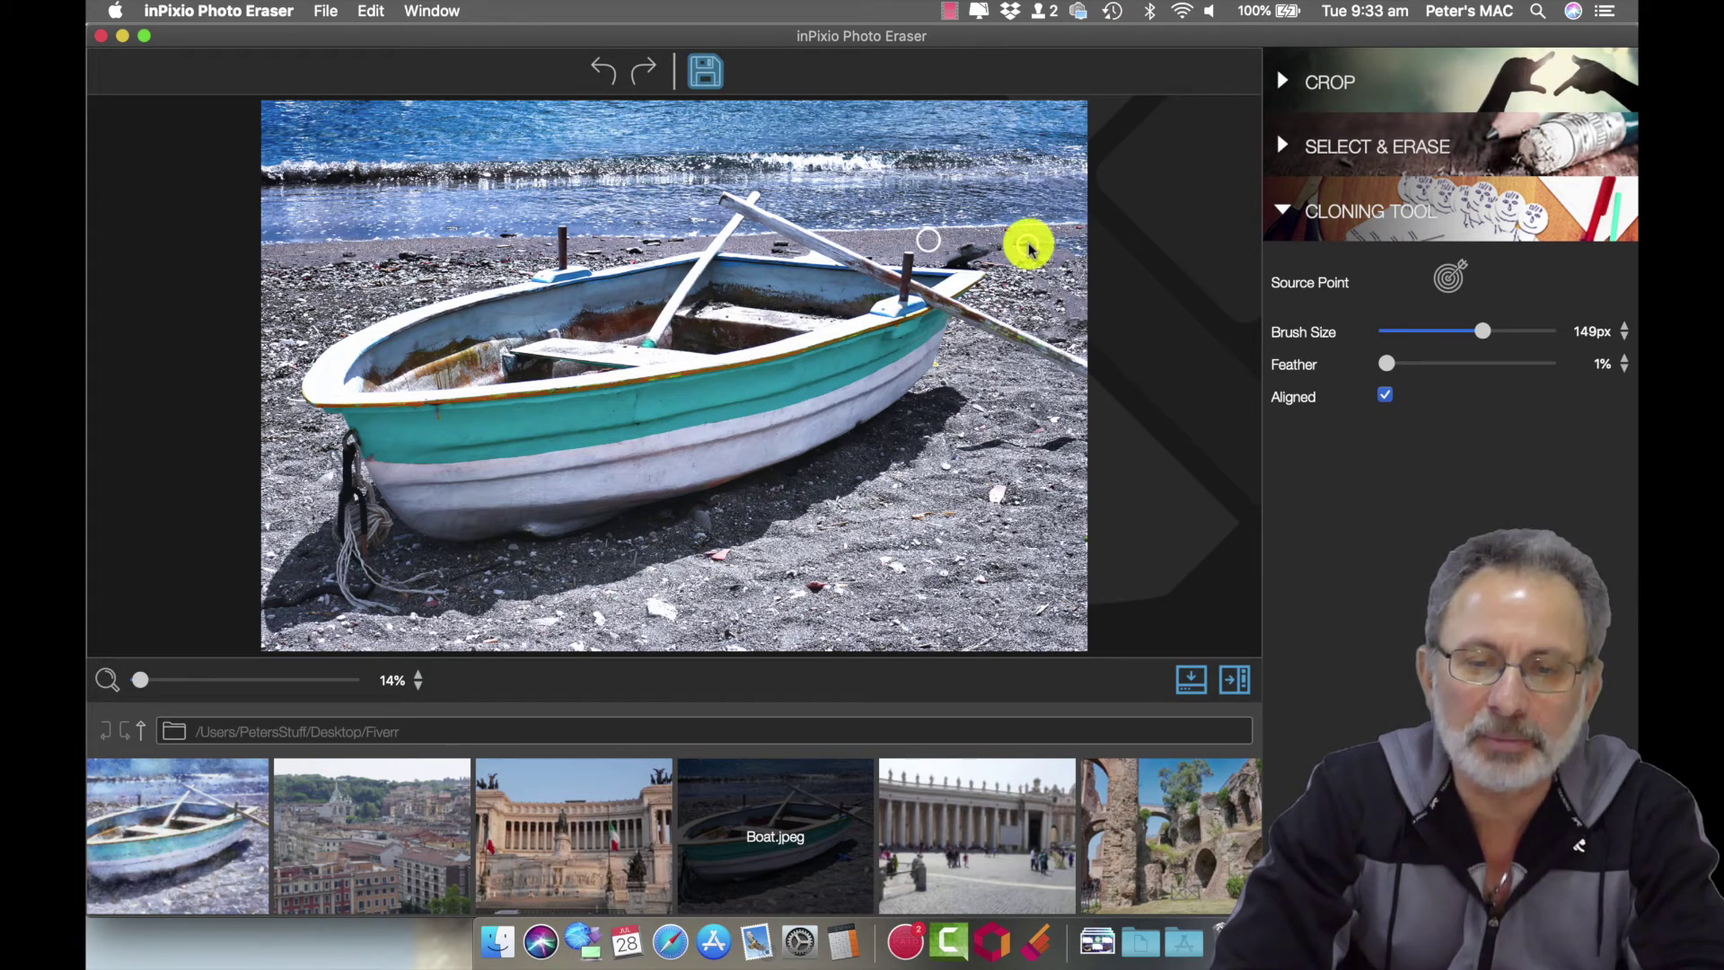
pyautogui.click(1450, 277)
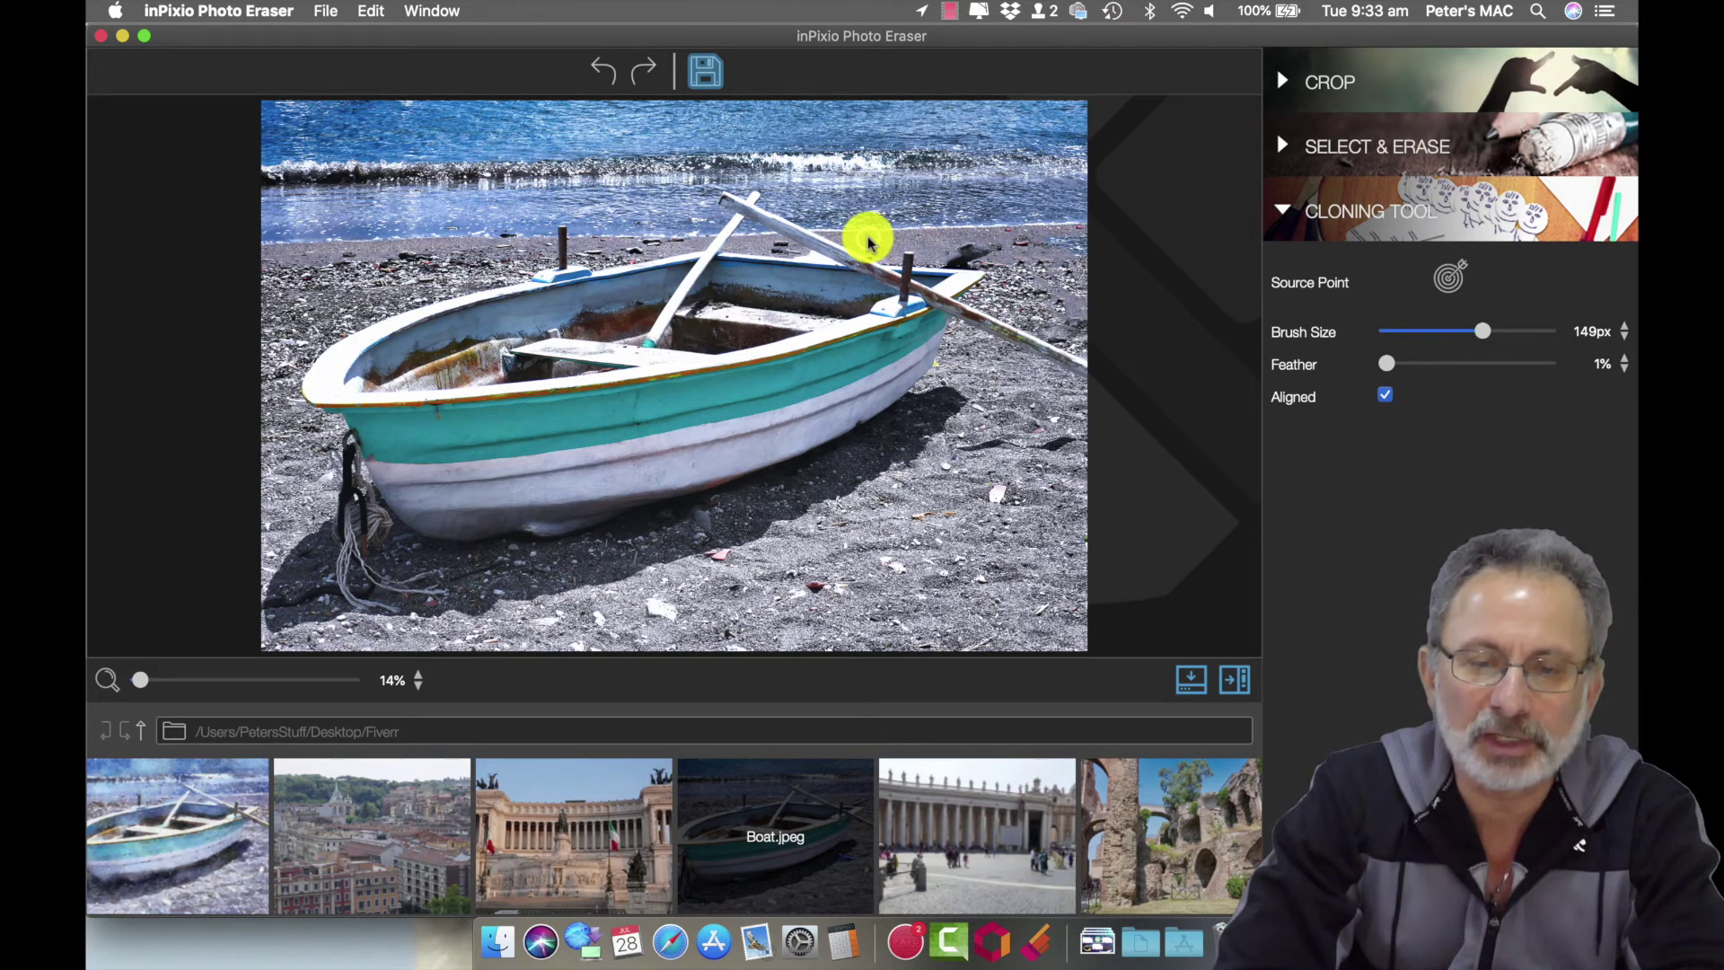
pyautogui.click(868, 241)
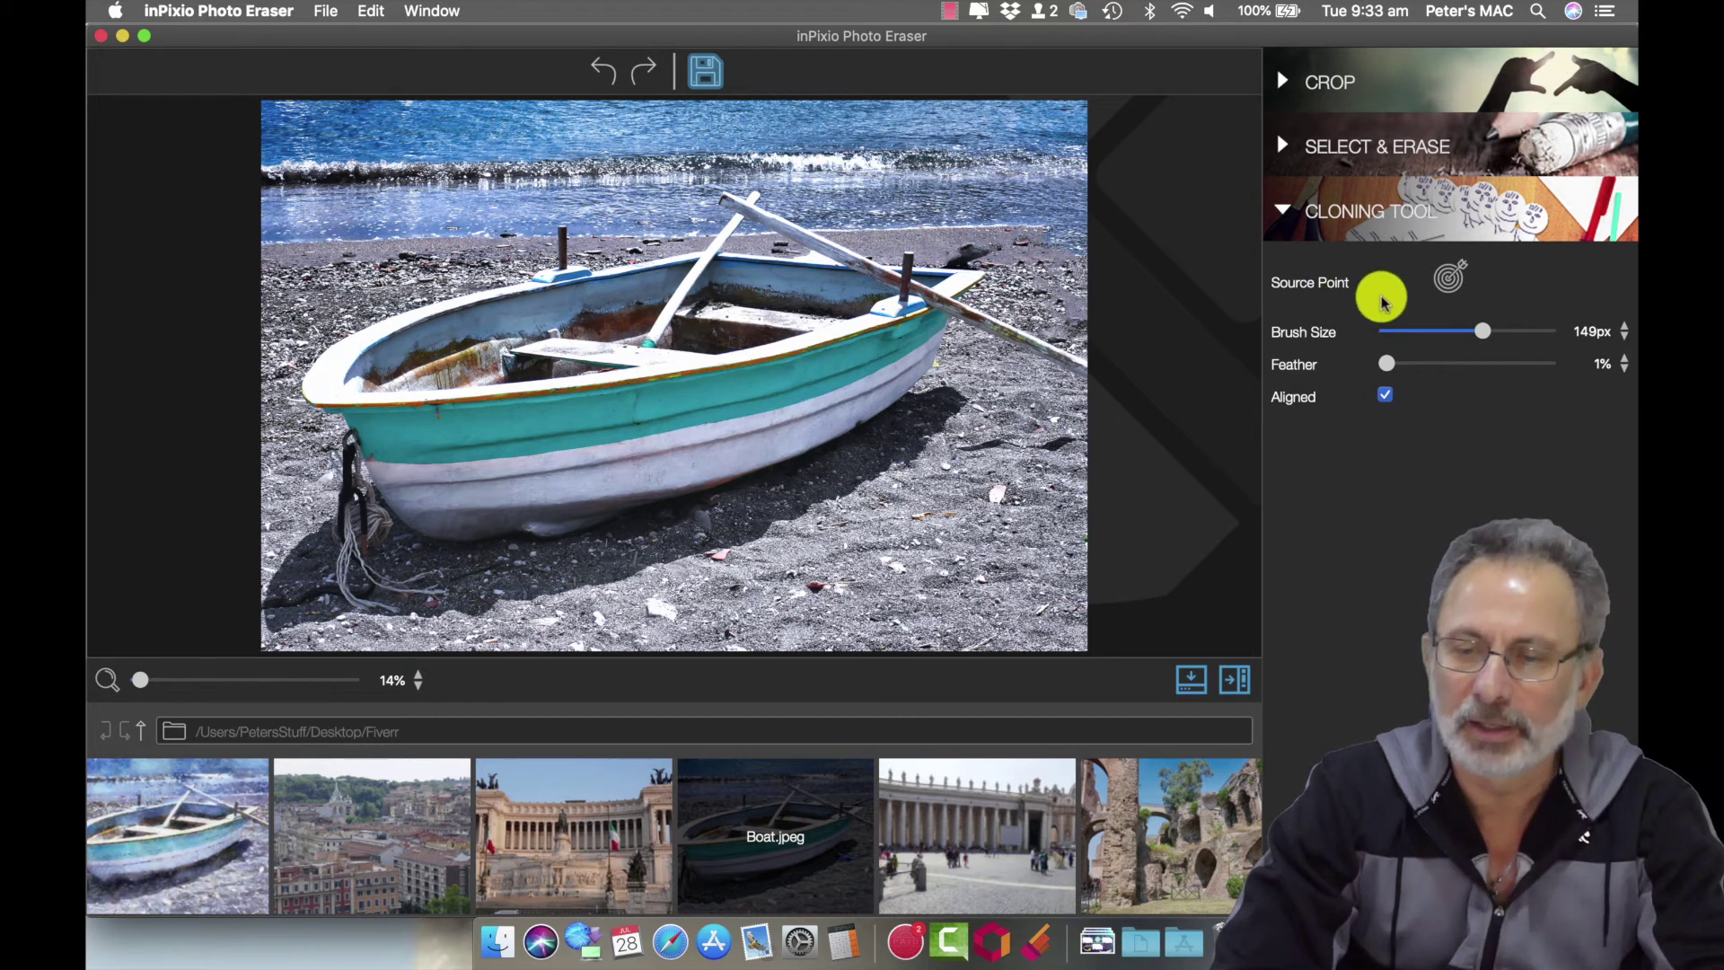
pyautogui.click(936, 230)
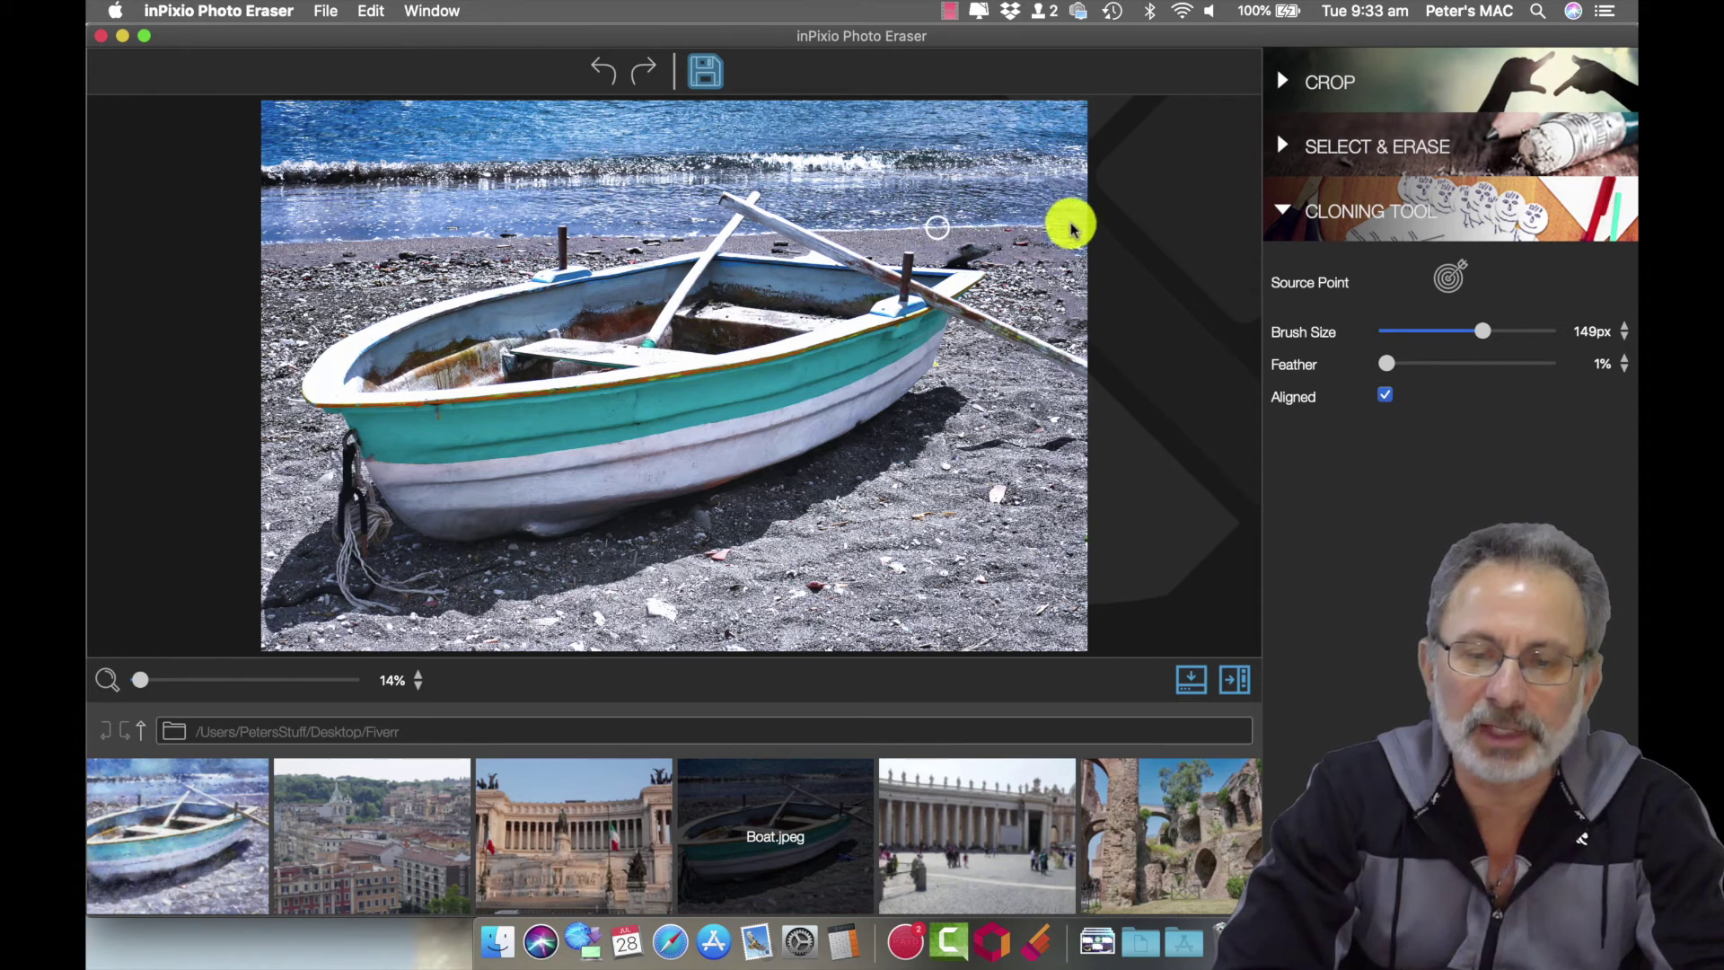
pyautogui.moveTo(1024, 230)
pyautogui.mouseDown()
pyautogui.moveTo(1096, 219)
pyautogui.moveTo(981, 239)
pyautogui.mouseUp()
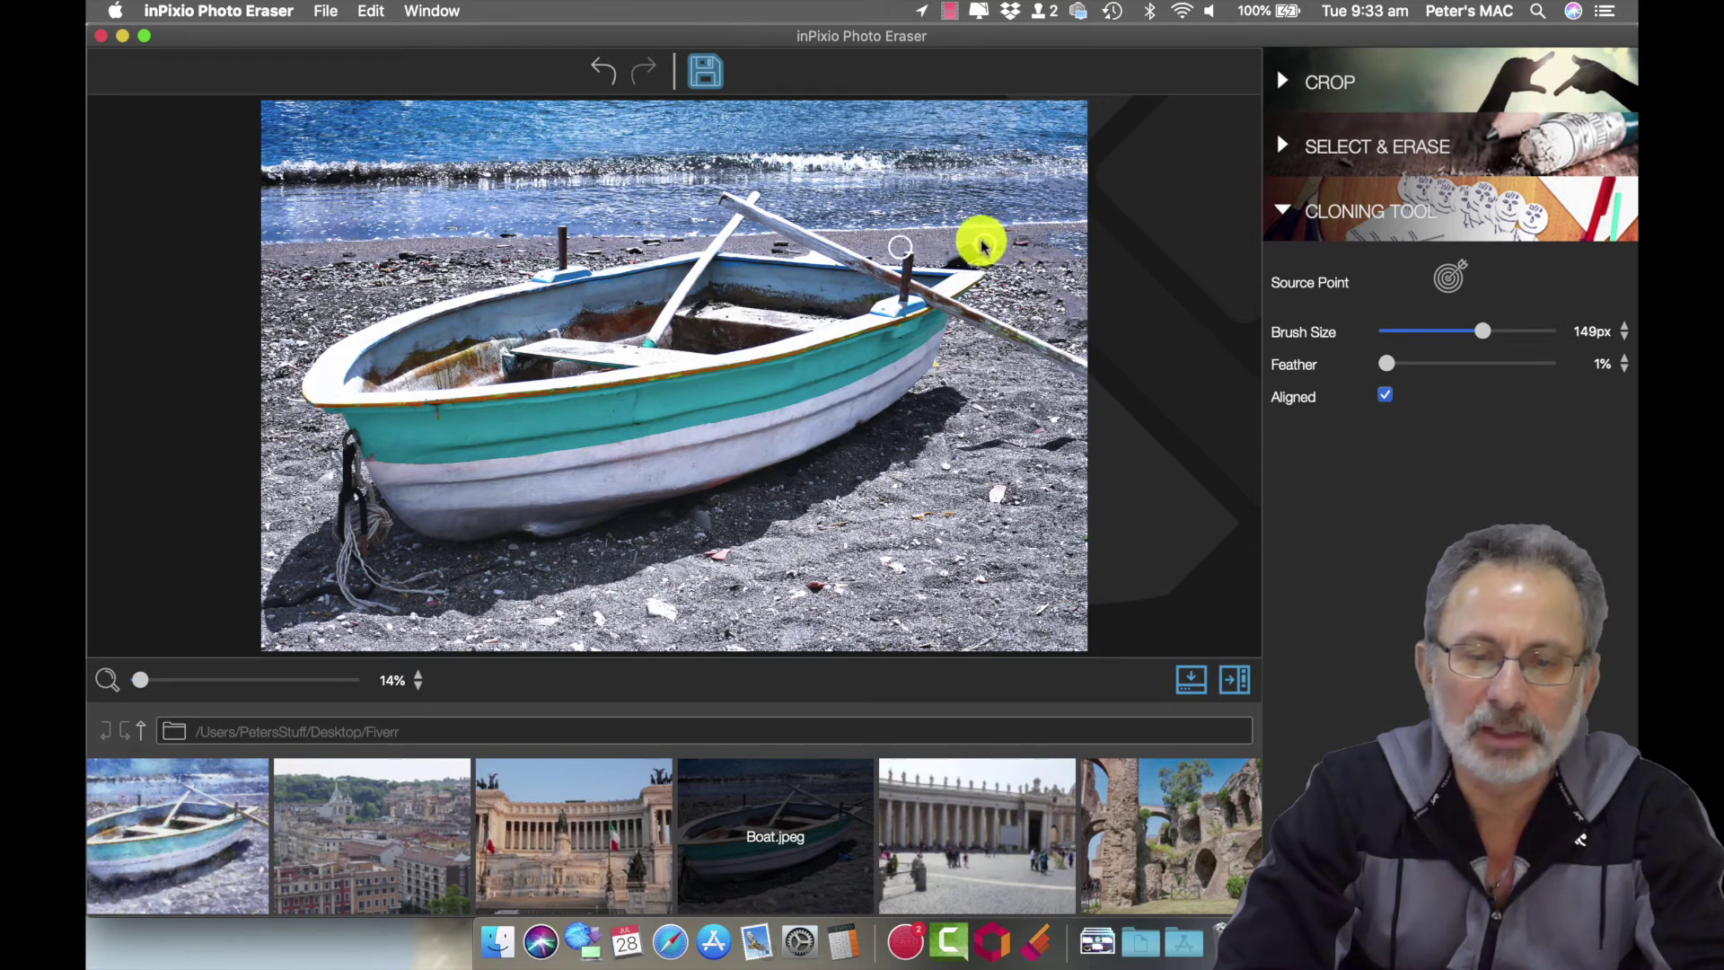
pyautogui.click(875, 241)
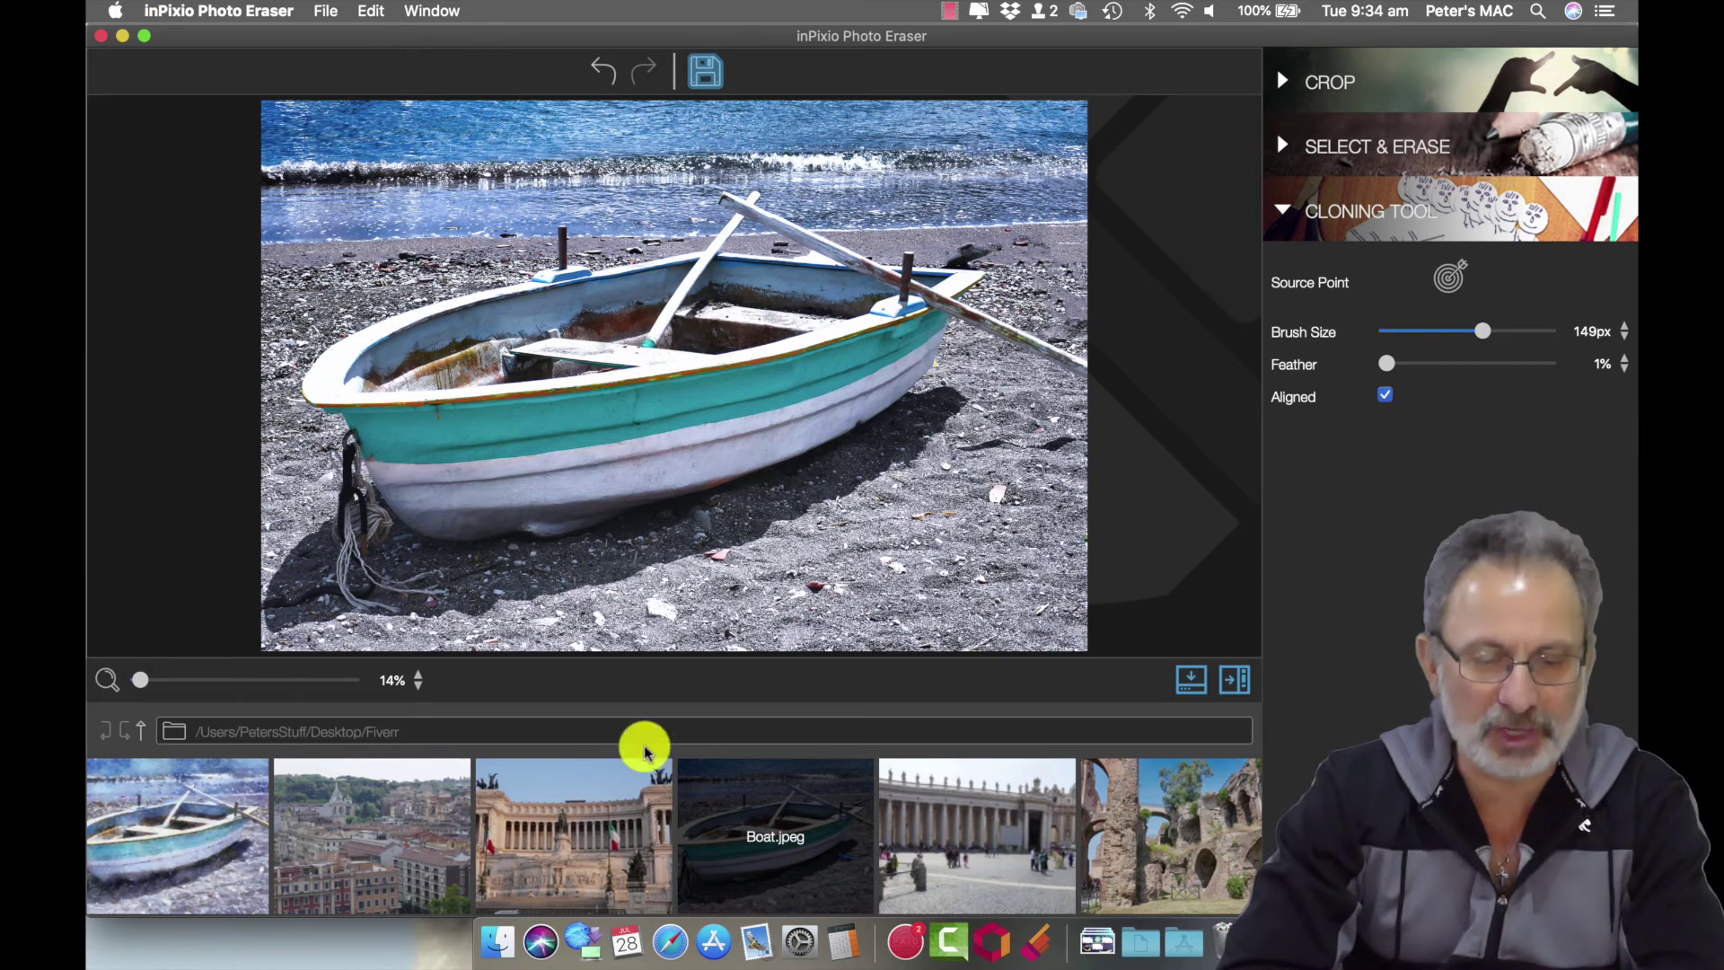
# In Safari, search 'dreamstime' and go to the suggested dreamstime.com site.
pyautogui.click(672, 933)
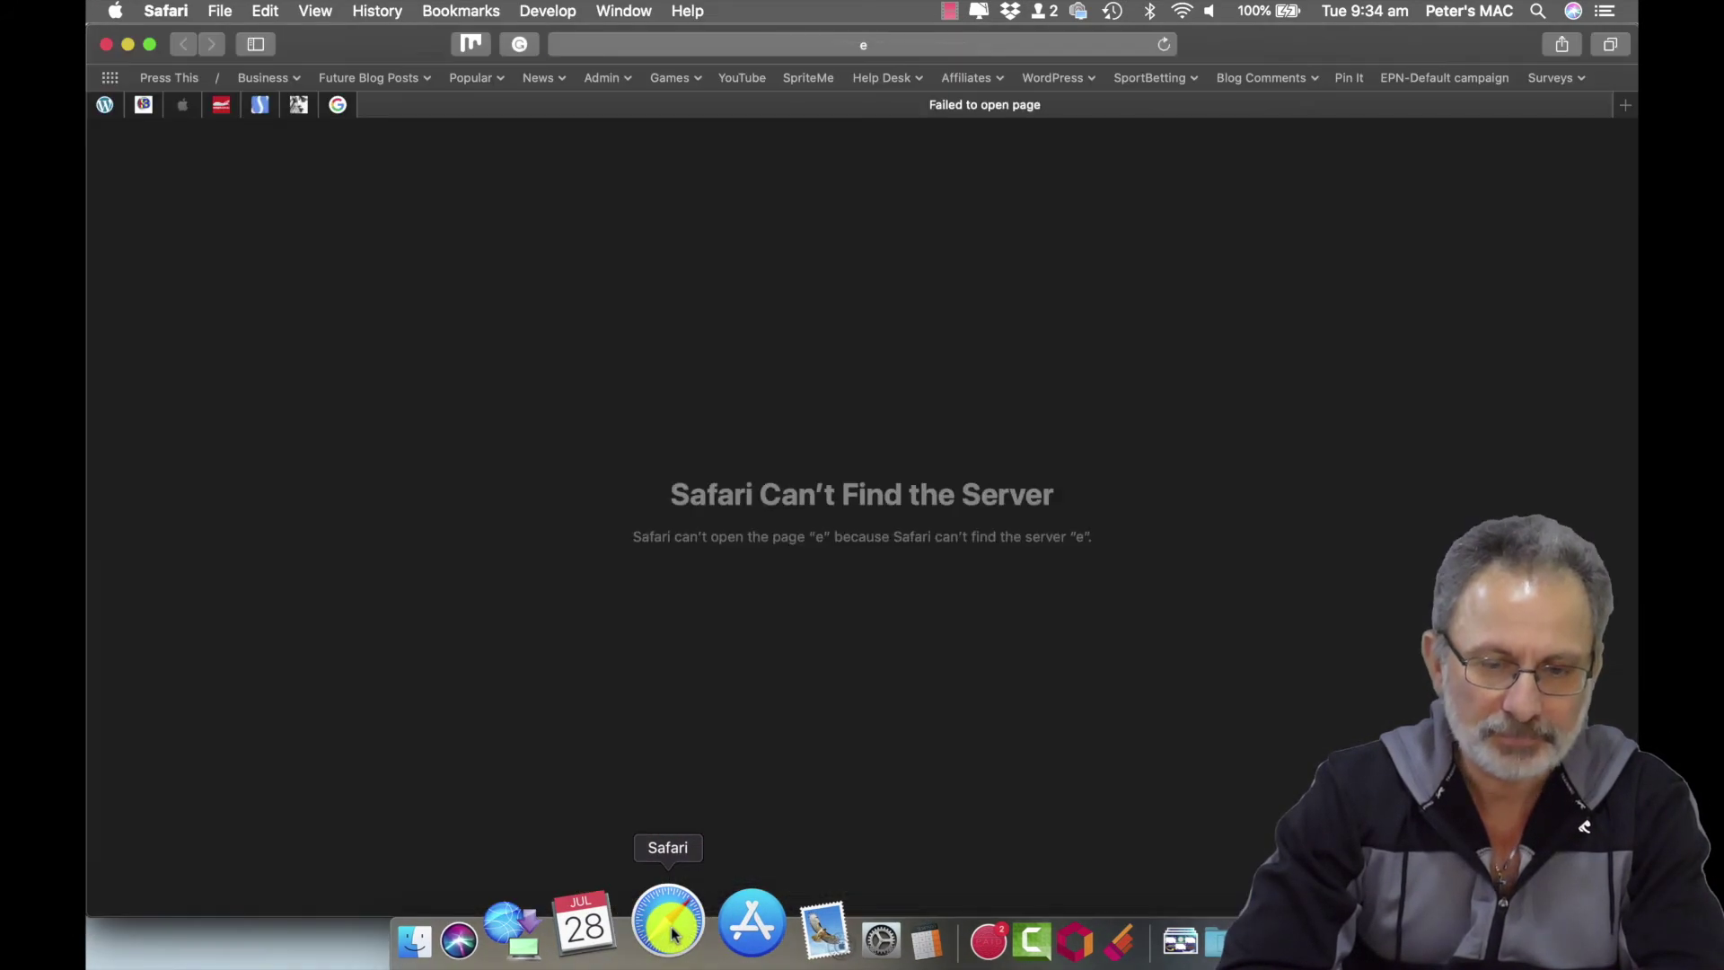
pyautogui.click(843, 42)
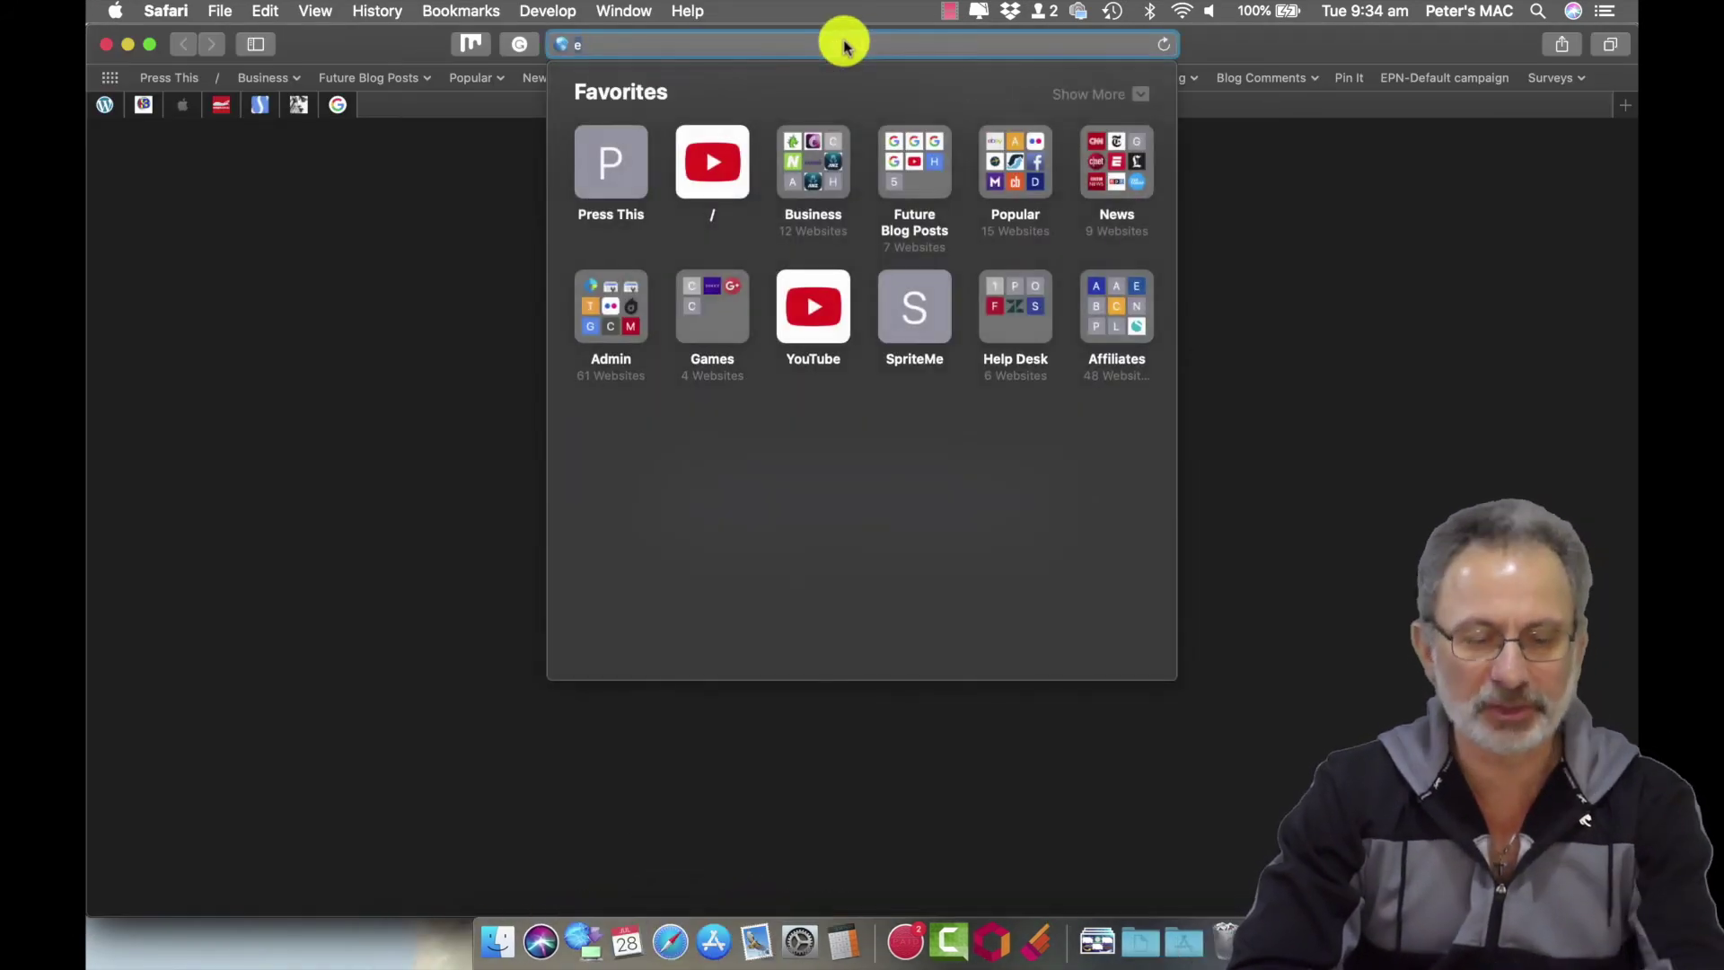
pyautogui.write('dreaams')
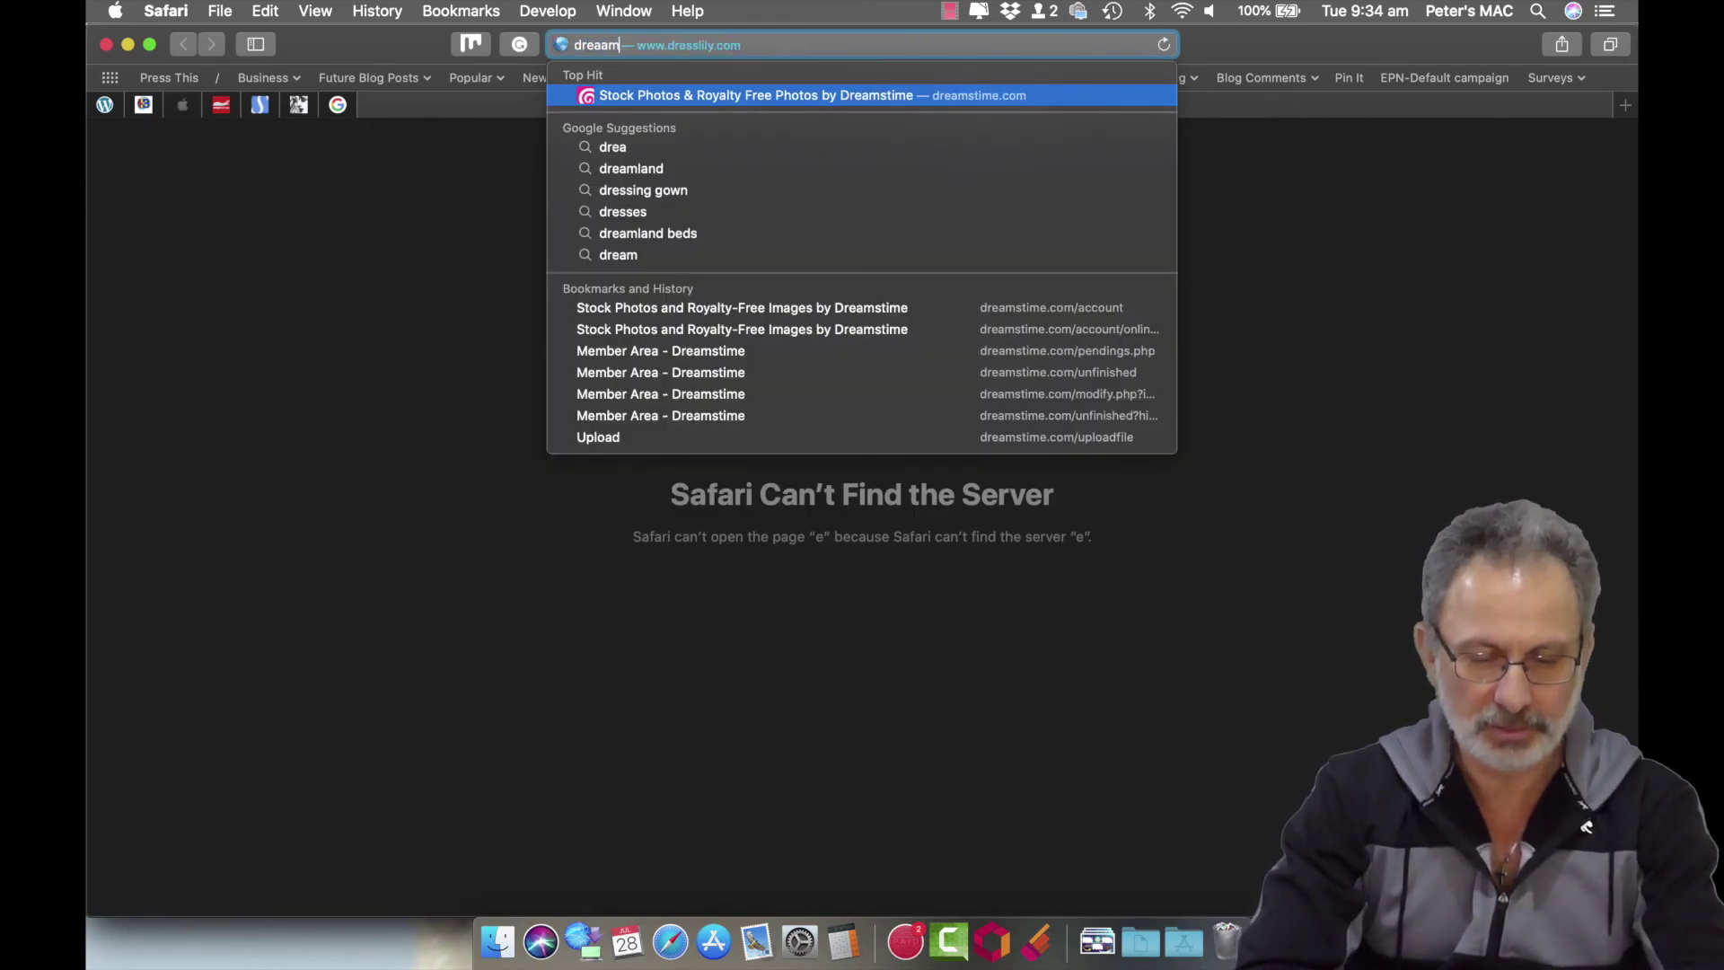
pyautogui.write('time')
pyautogui.press('Return')
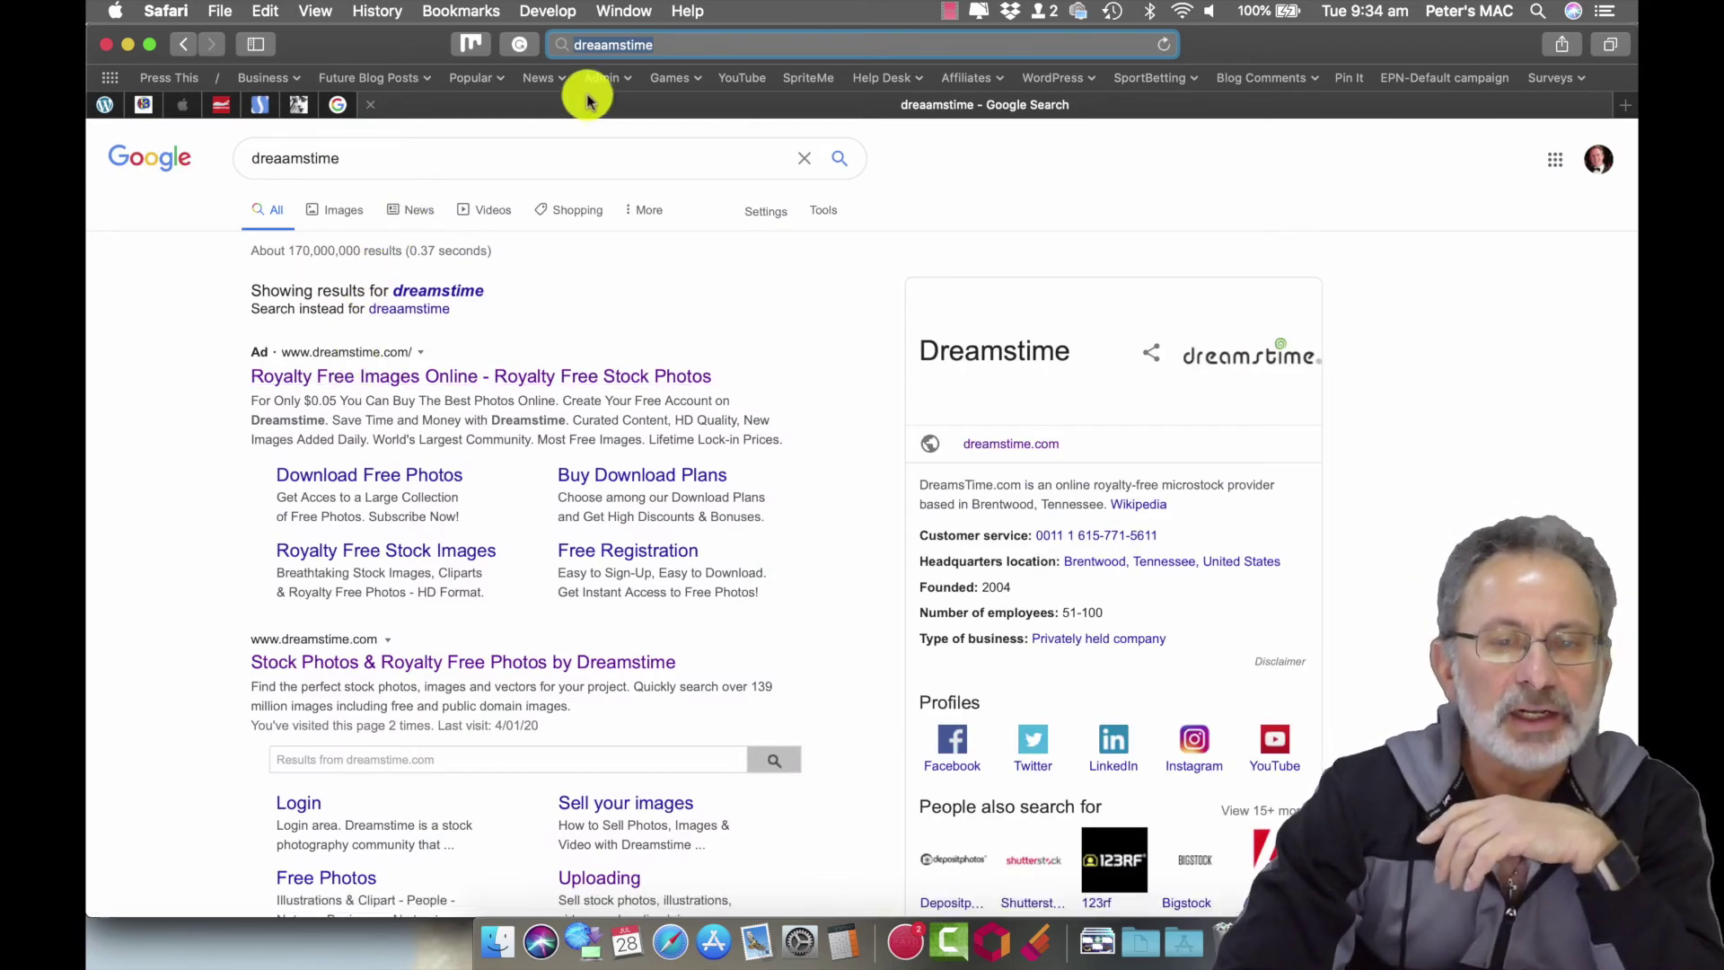
pyautogui.write('drea')
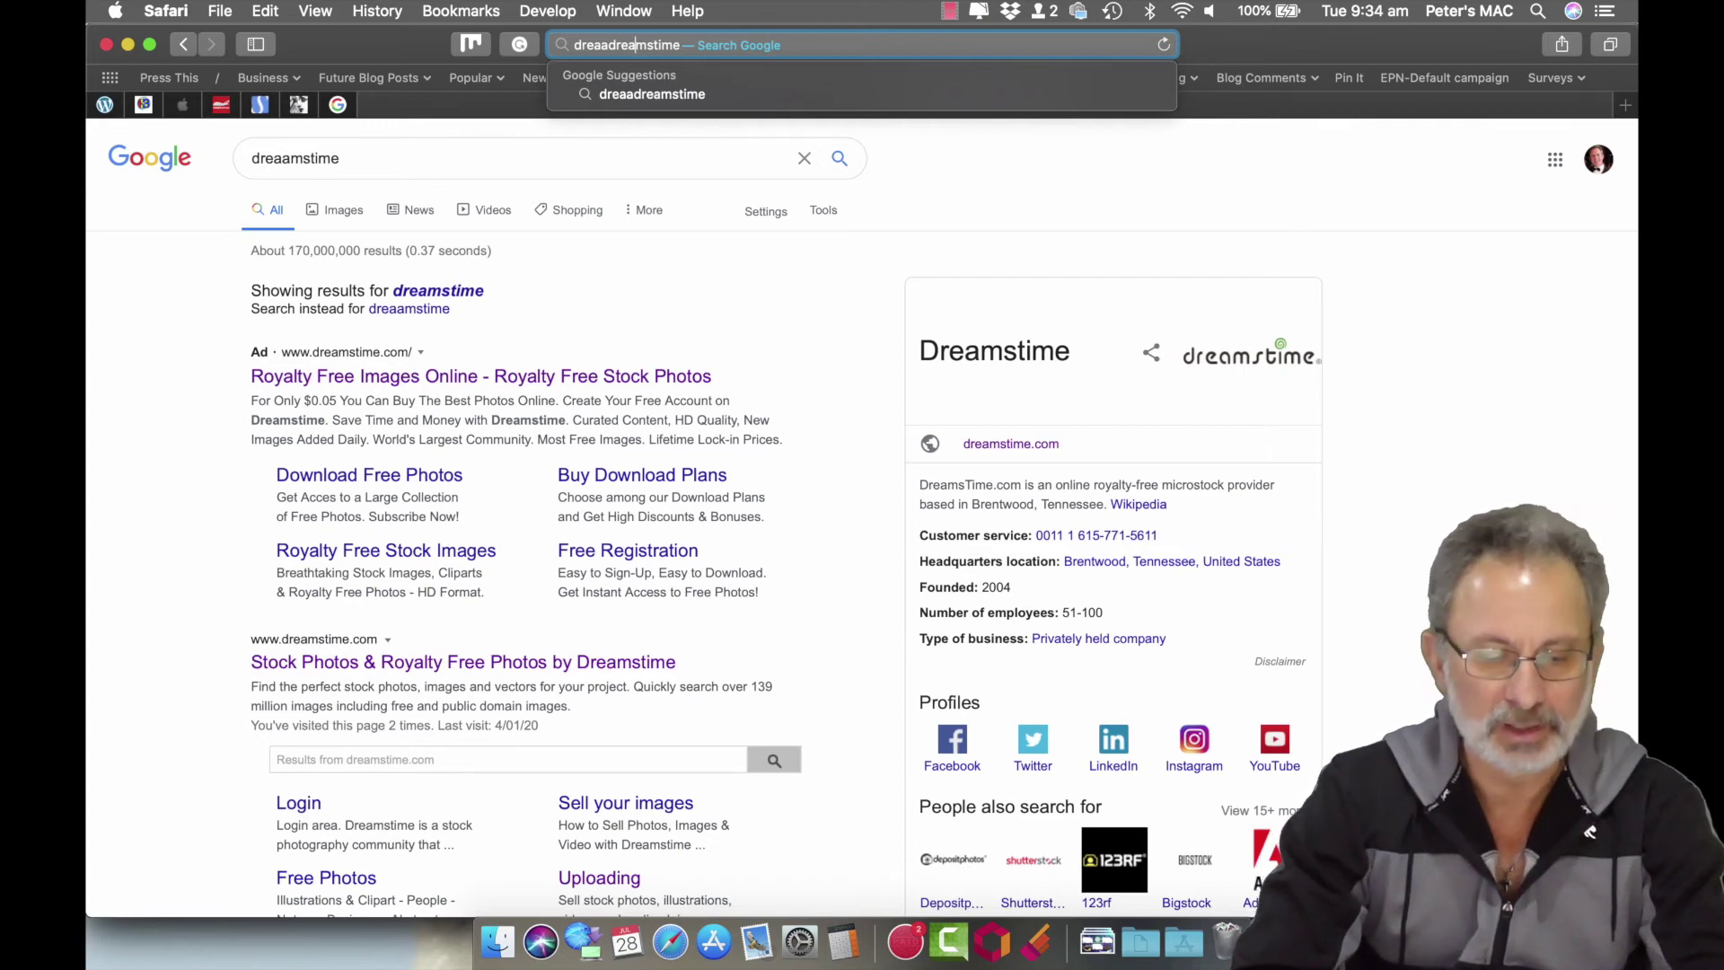
pyautogui.press('super+a')
pyautogui.write('dre')
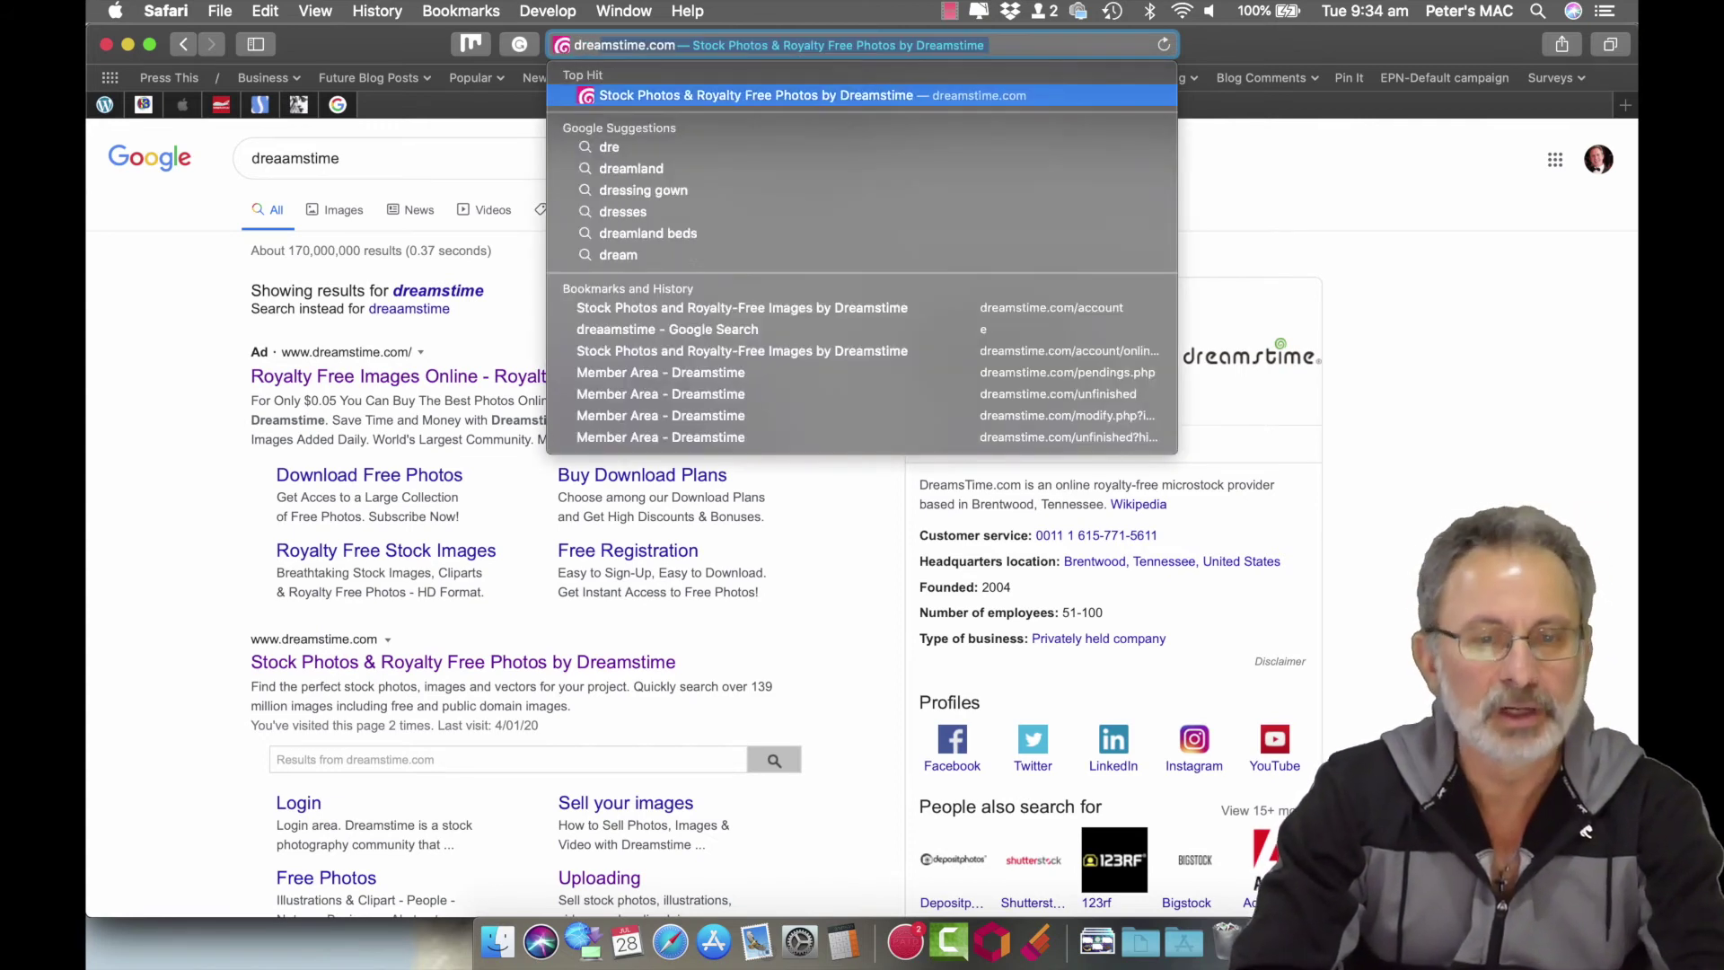
pyautogui.press('Return')
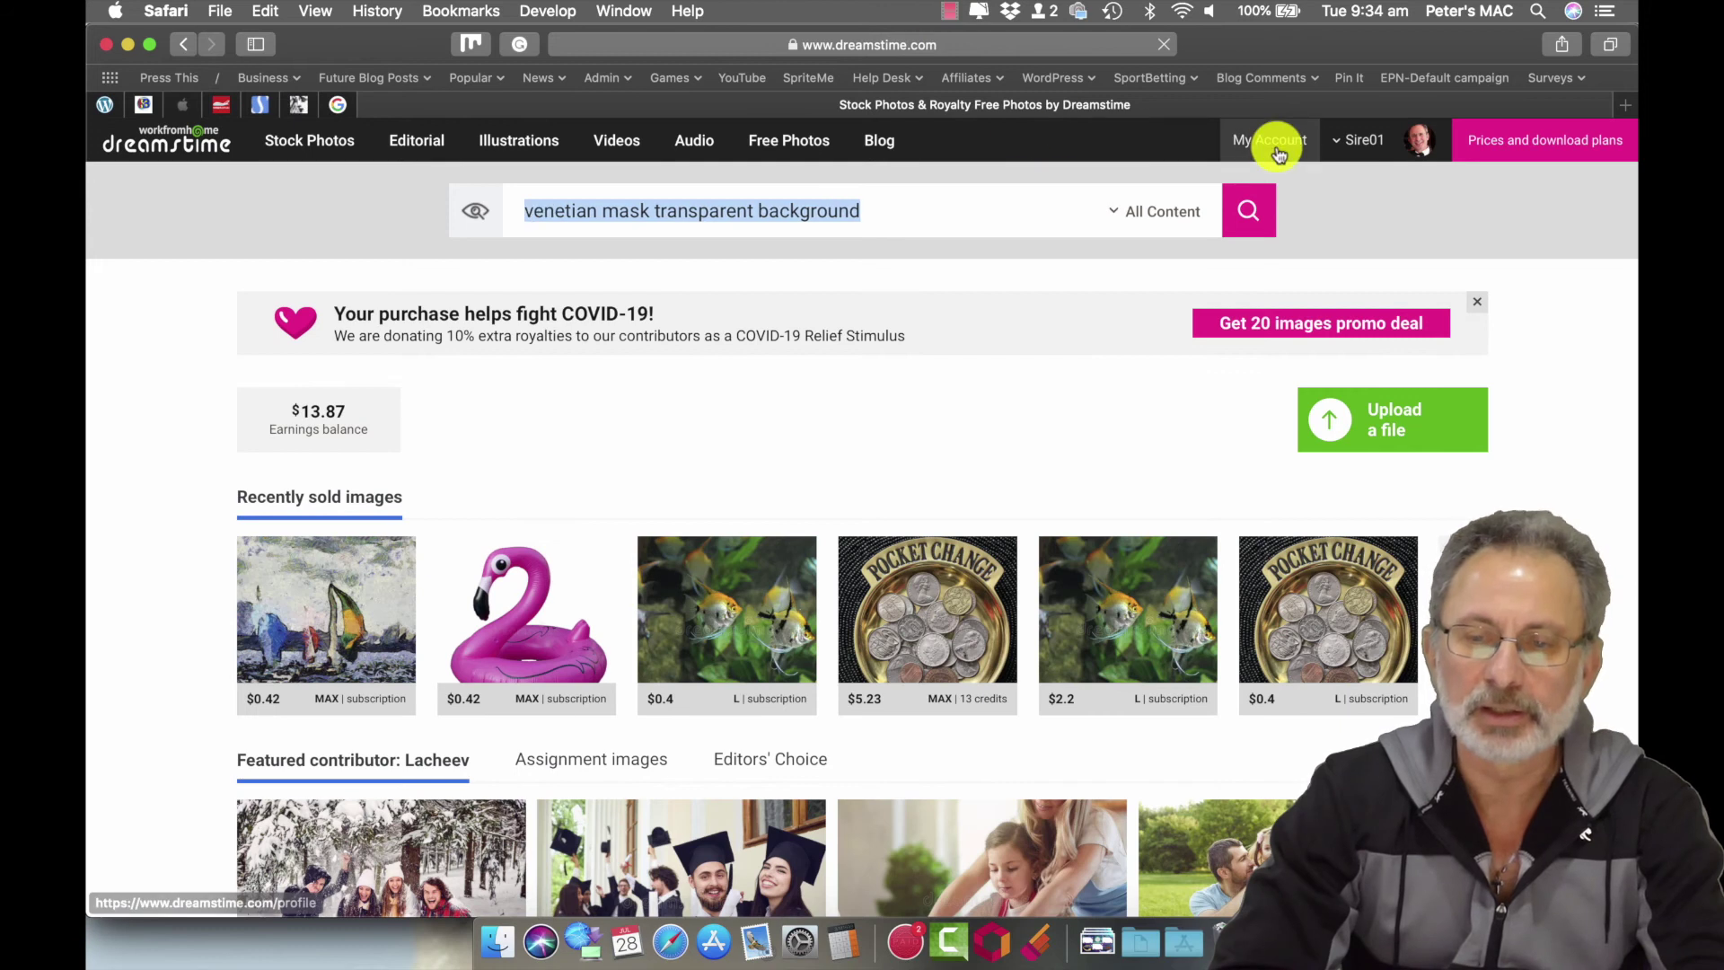
# From My Account's online files, open the rowboat image's public stock photo page.
pyautogui.click(1279, 153)
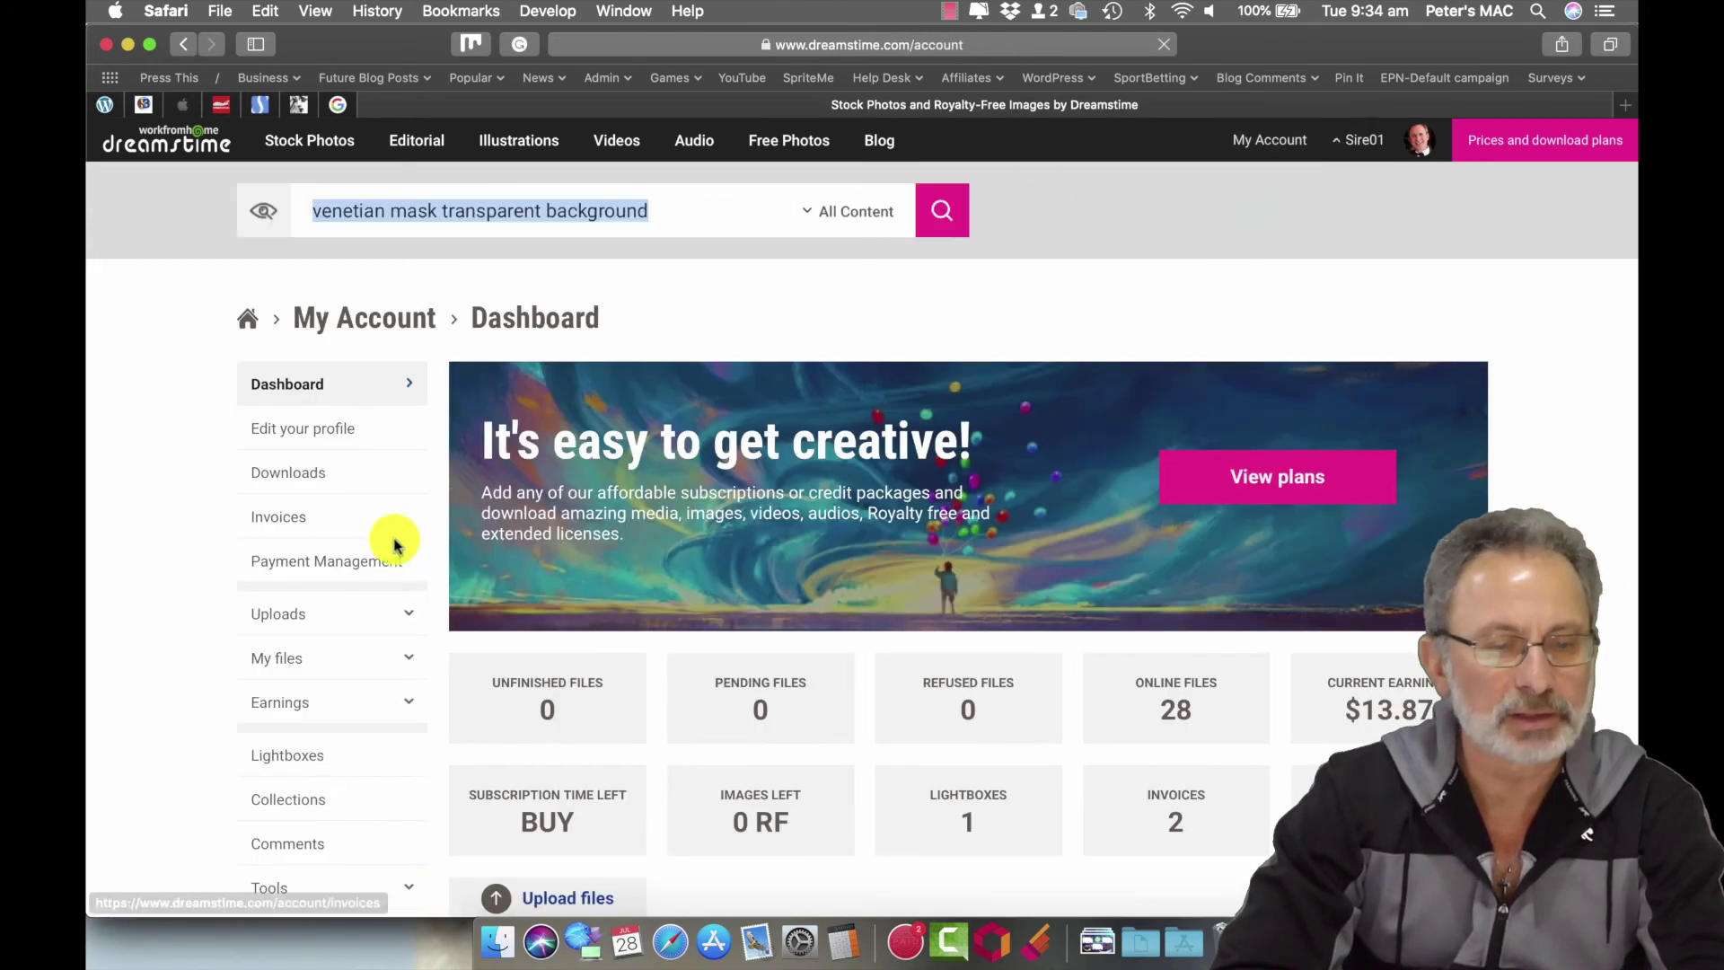
pyautogui.click(281, 658)
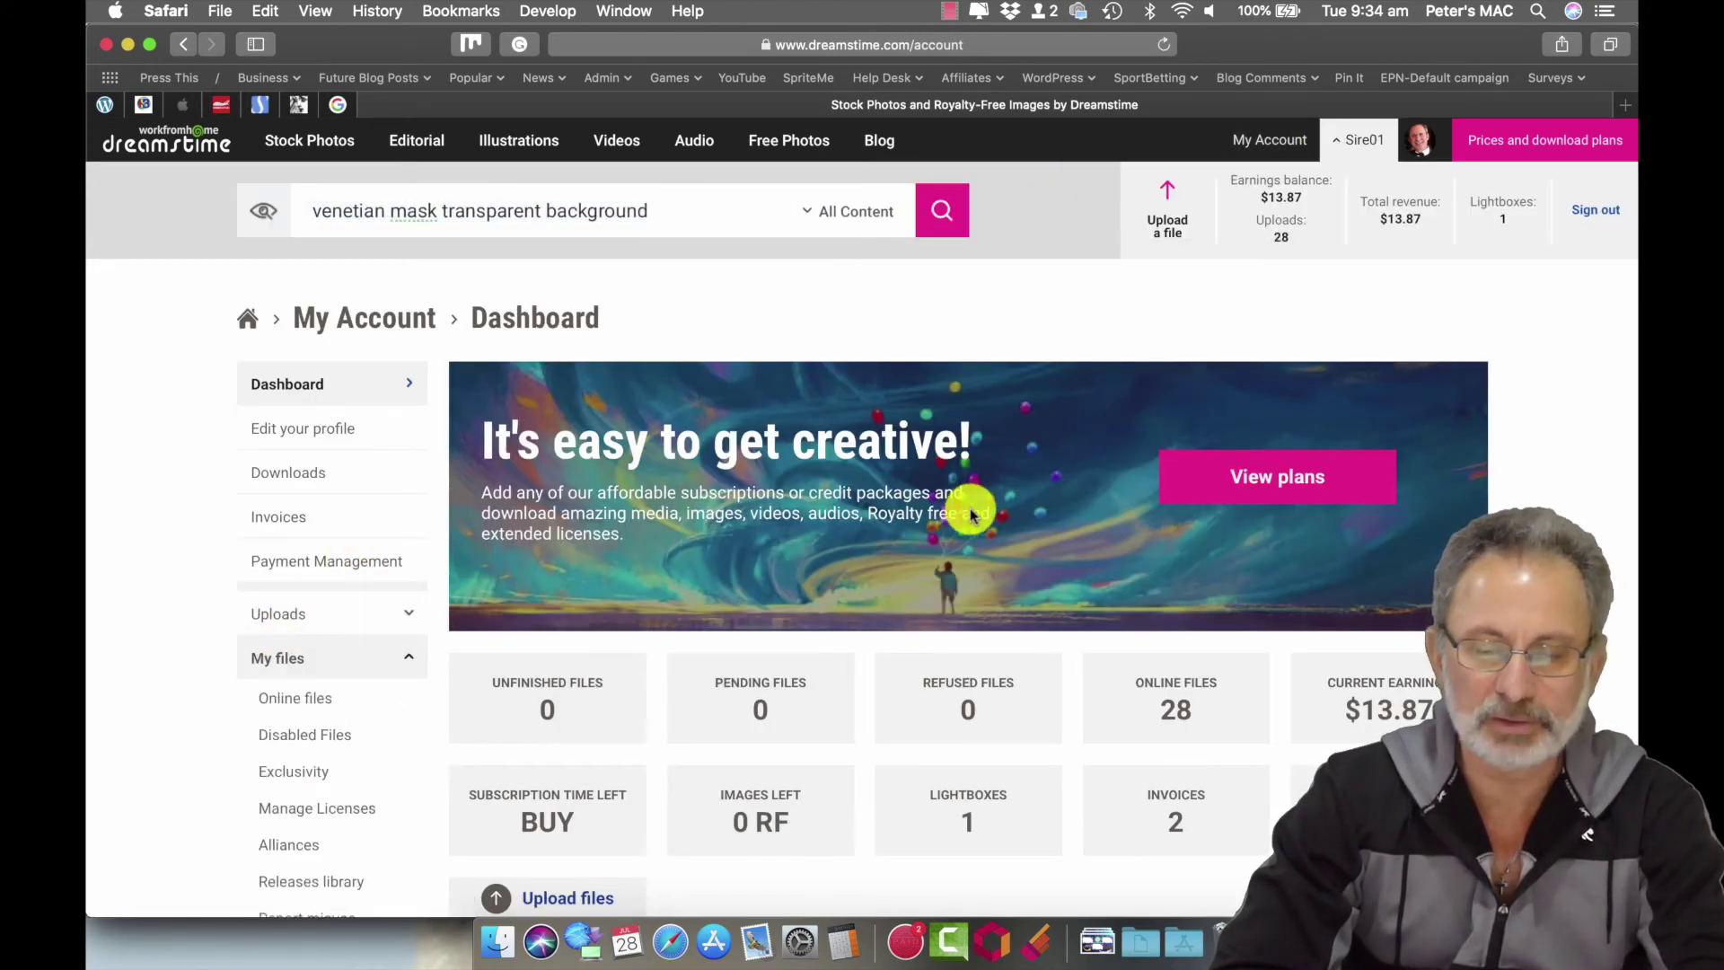
pyautogui.click(1157, 693)
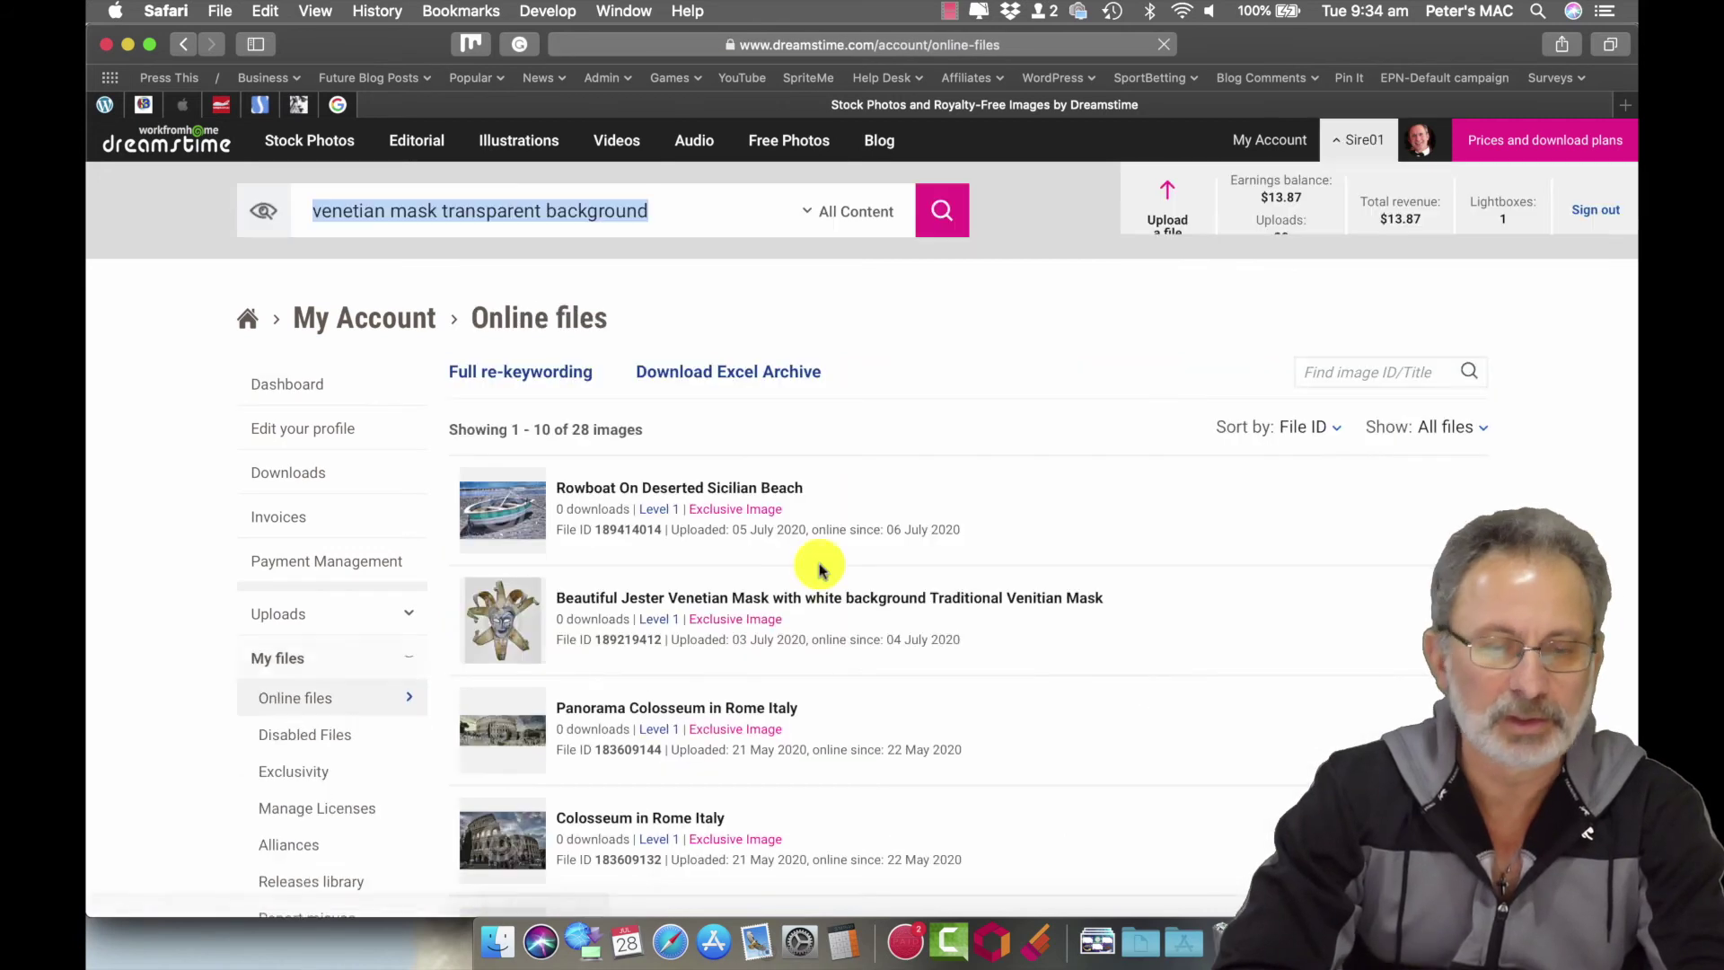
pyautogui.keyDown('super'); pyautogui.click(504, 509); pyautogui.keyUp('super')
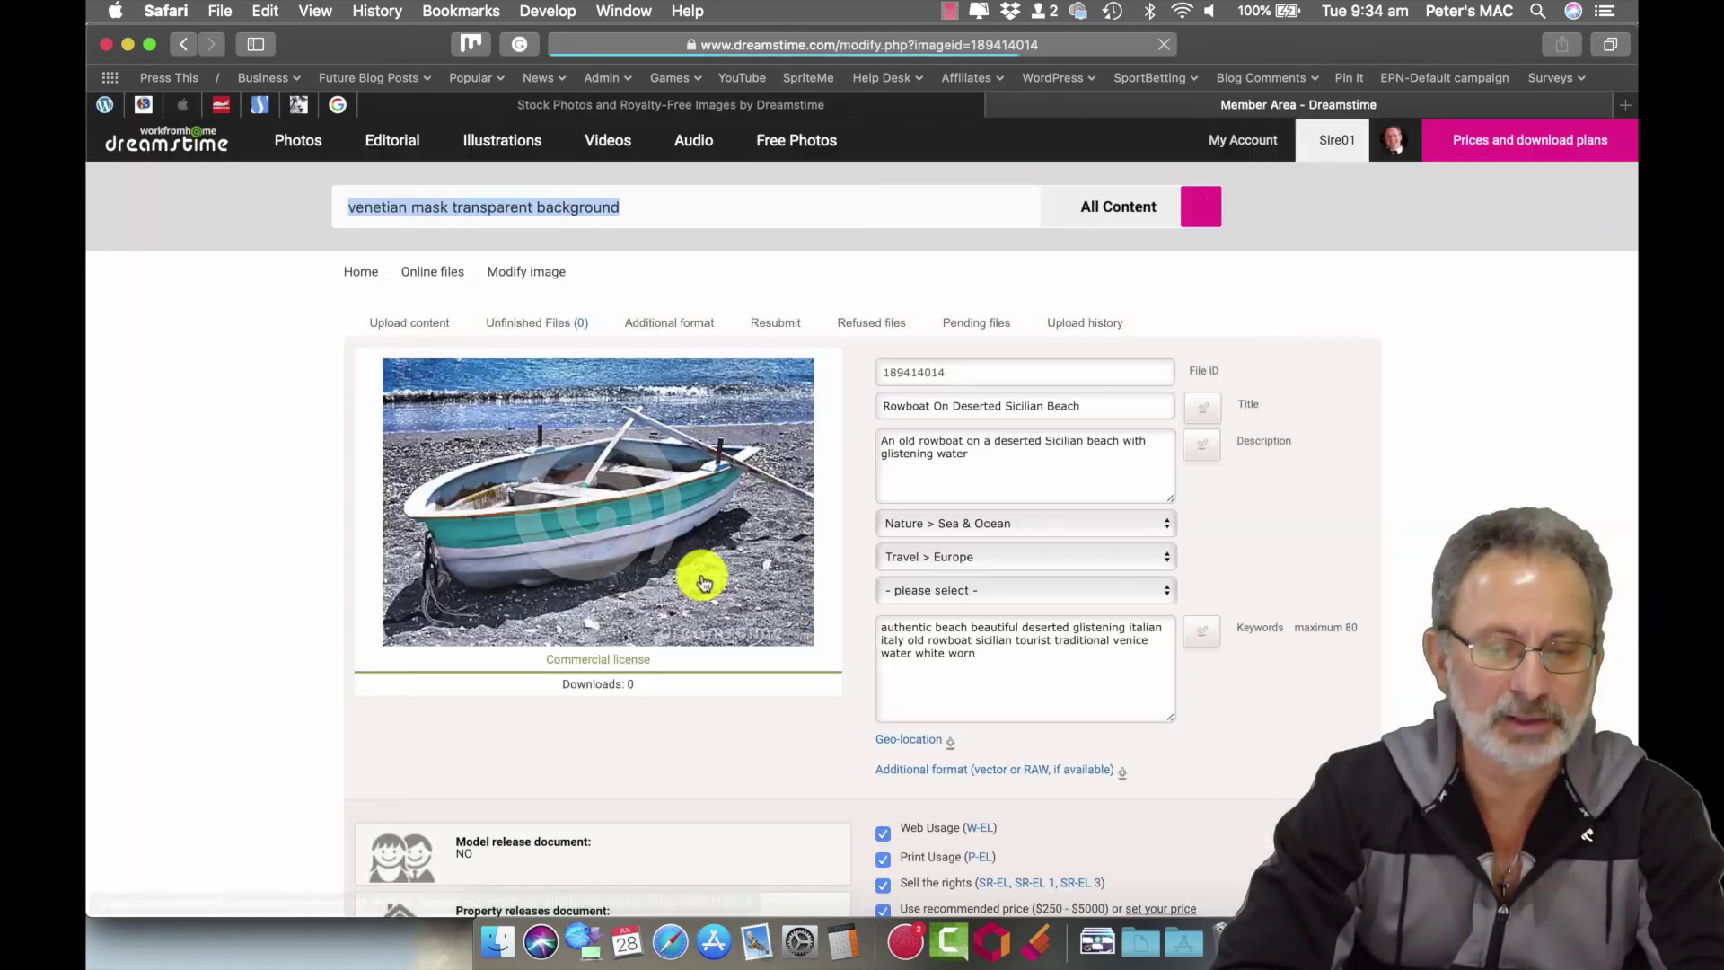
pyautogui.click(626, 516)
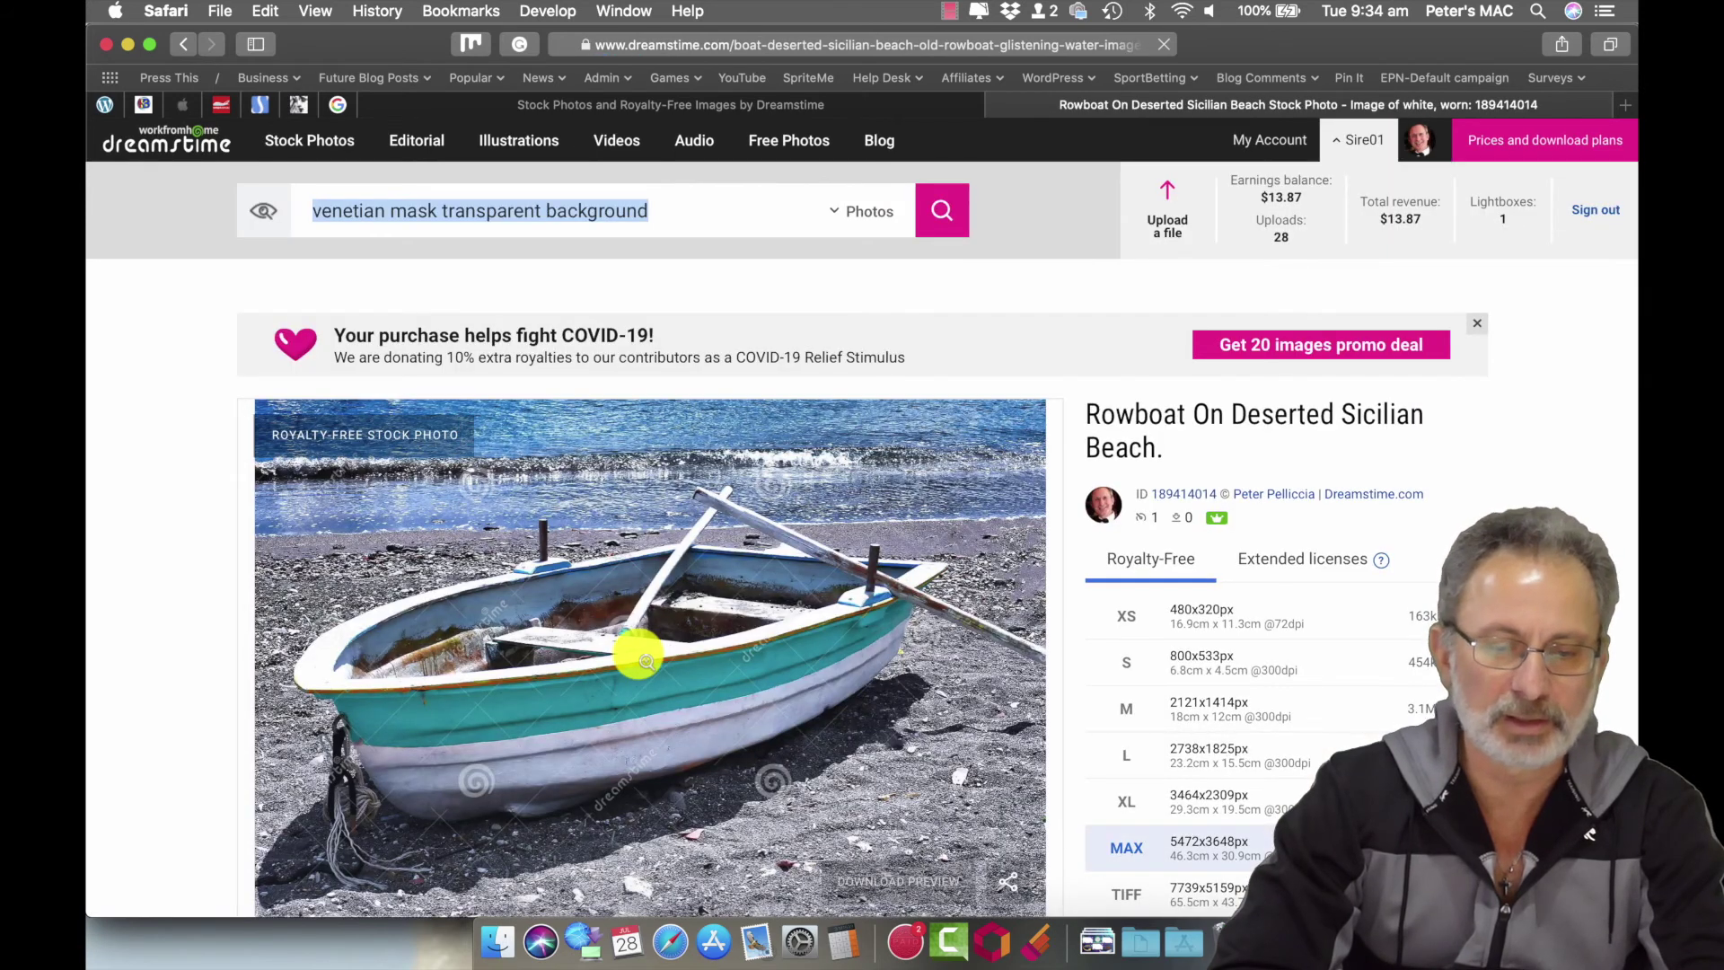
pyautogui.scroll(-2, 645, 660)
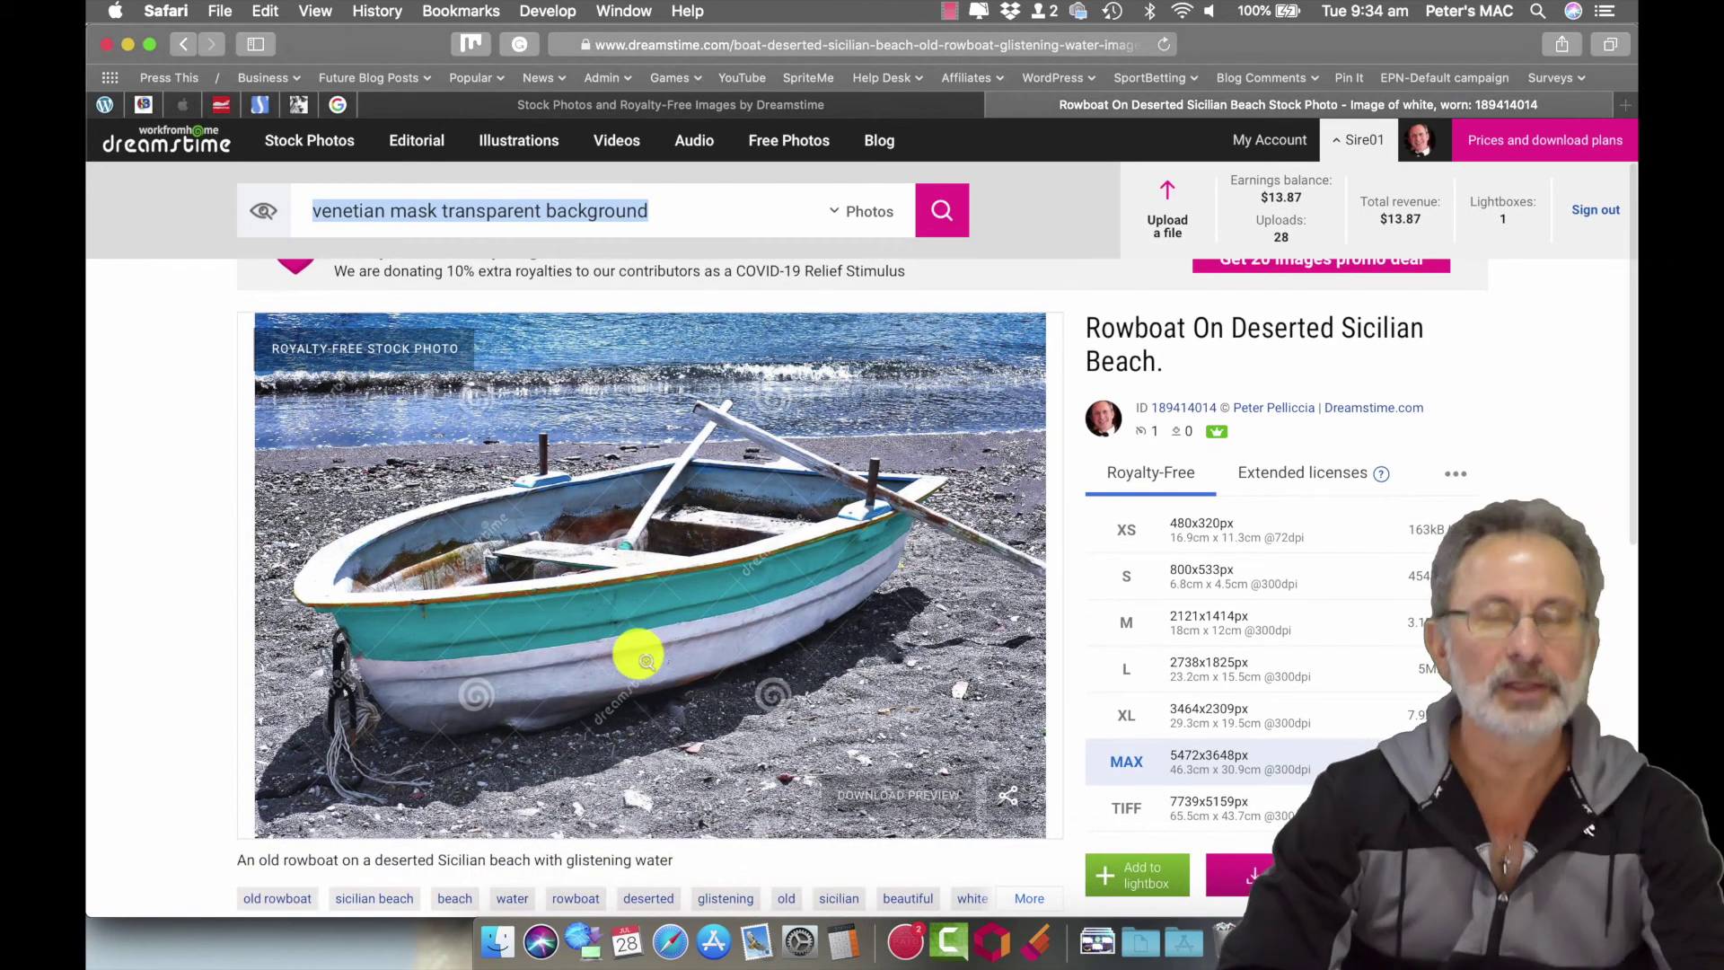